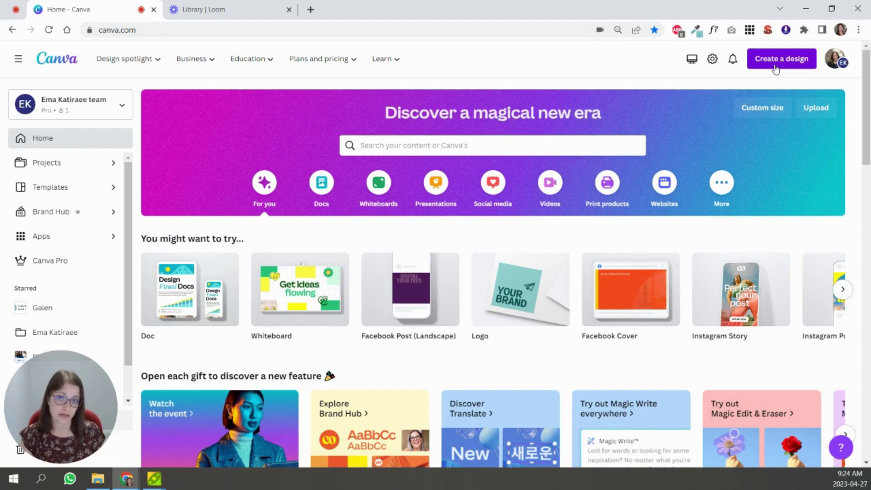
# - Open the Create a design dropdown to see the suggested design types
pyautogui.click(776, 68)
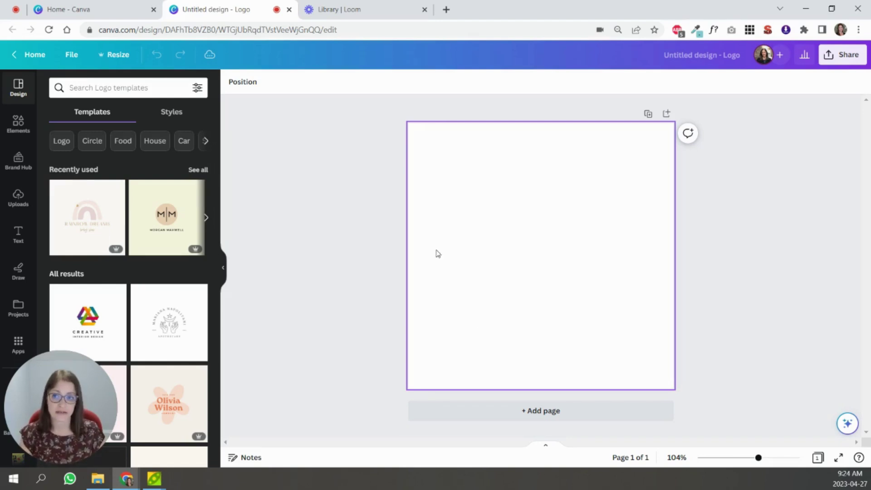
# - Apply the Rainbow Dreams logo template, then enlarge all its elements and centre them on the page
pyautogui.click(81, 224)
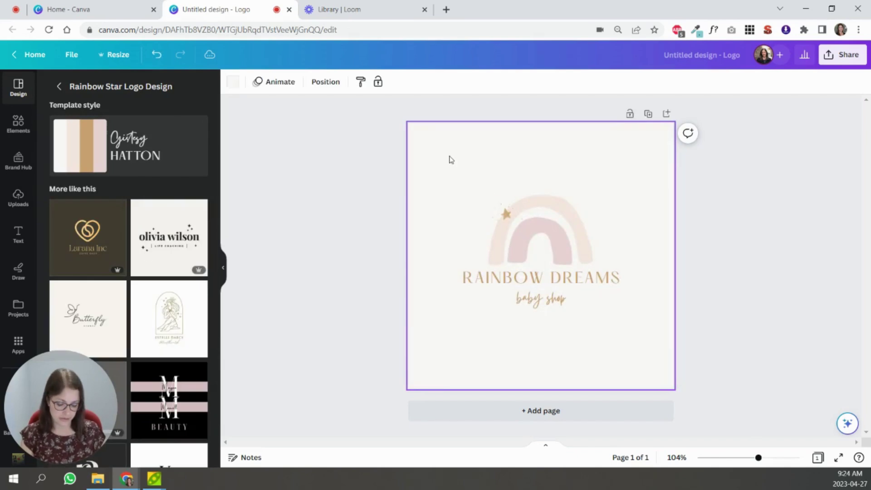
pyautogui.moveTo(417, 157); pyautogui.dragTo(696, 356)
pyautogui.moveTo(436, 193); pyautogui.dragTo(385, 168)
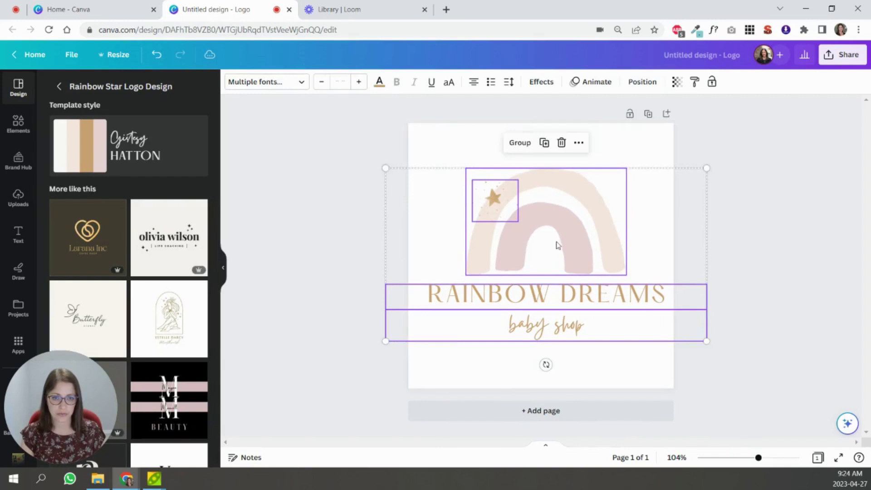
pyautogui.moveTo(558, 245); pyautogui.dragTo(552, 246)
pyautogui.click(771, 245)
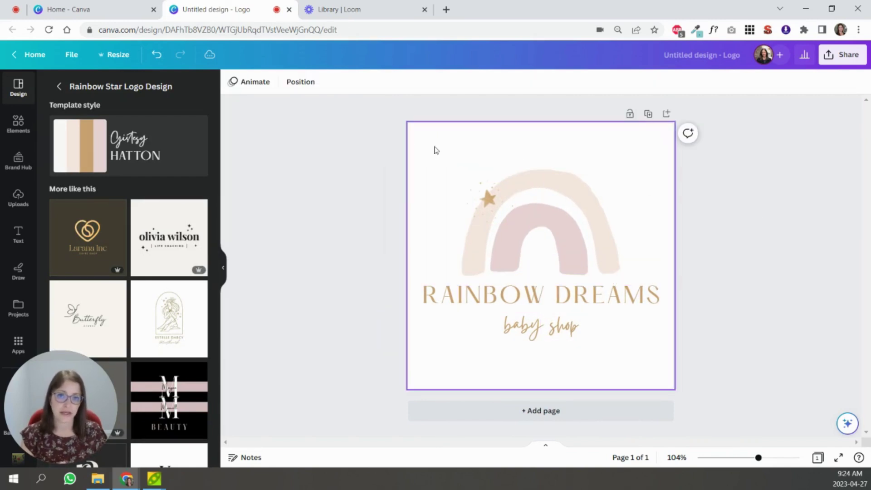
# - Select the Rainbow Dreams logo page and apply the Sleek page animation to it
pyautogui.click(413, 154)
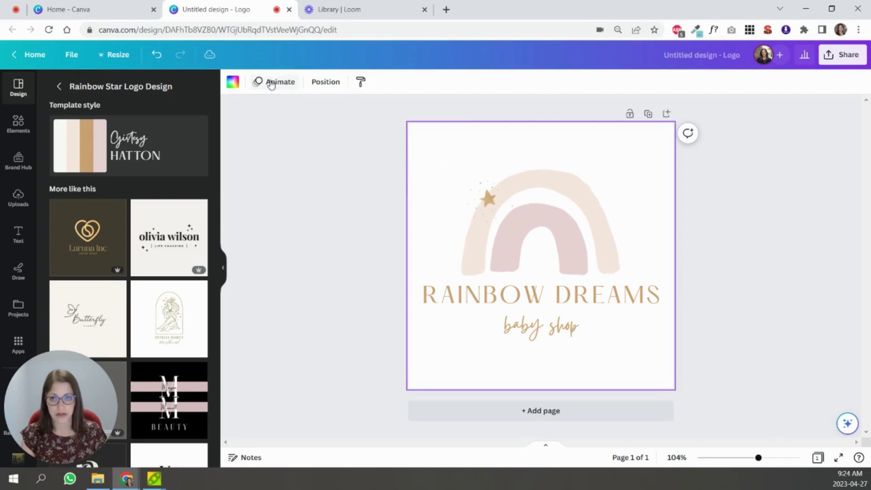
pyautogui.click(278, 83)
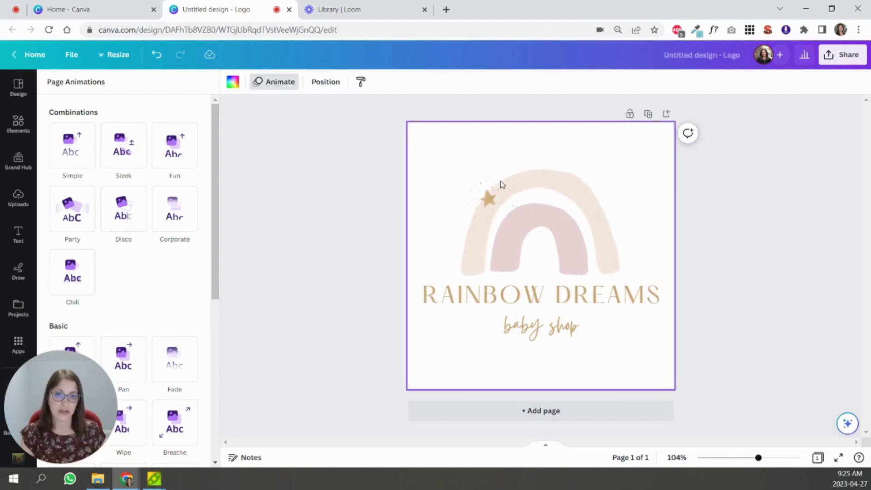
pyautogui.click(371, 170)
pyautogui.click(571, 209)
pyautogui.click(573, 209)
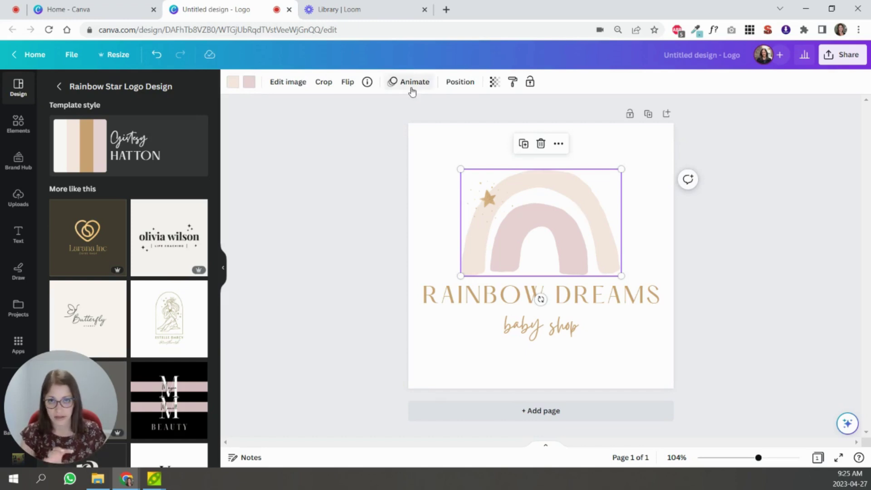
pyautogui.click(433, 130)
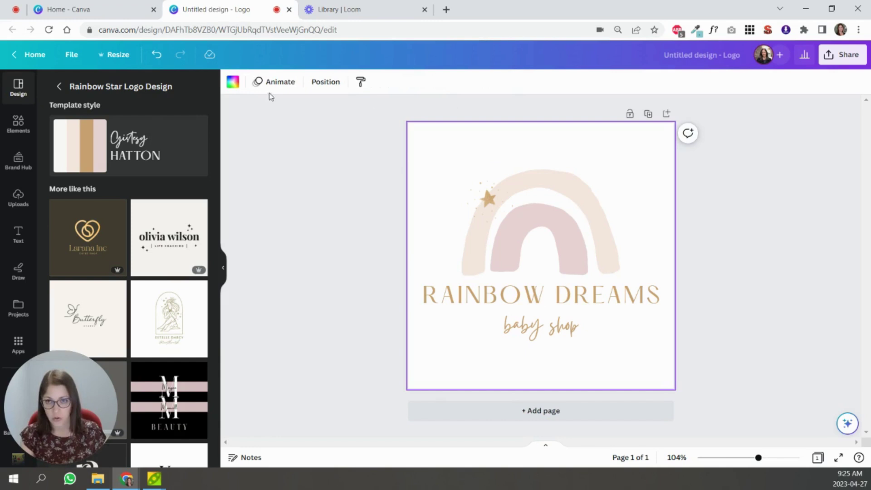
pyautogui.click(281, 83)
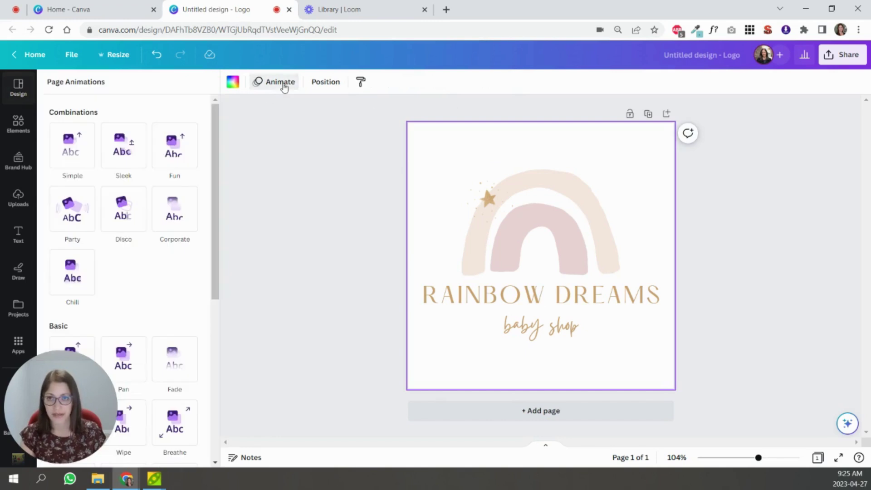
pyautogui.click(138, 159)
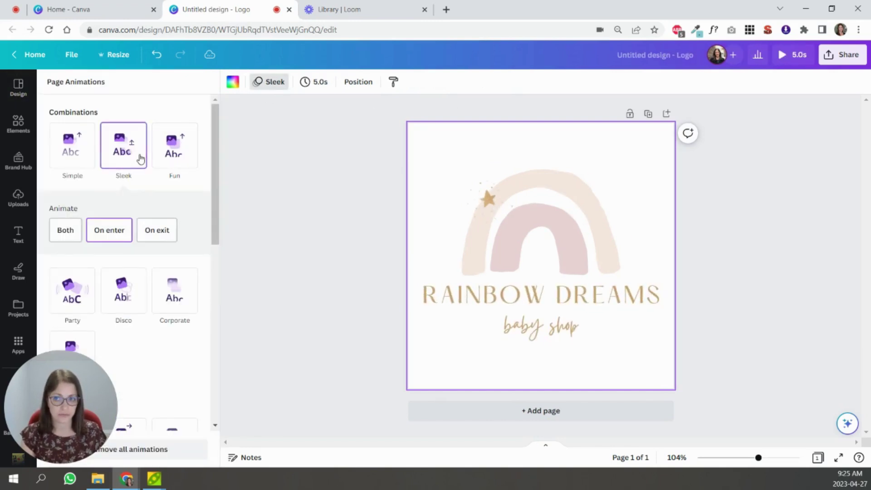
pyautogui.click(414, 180)
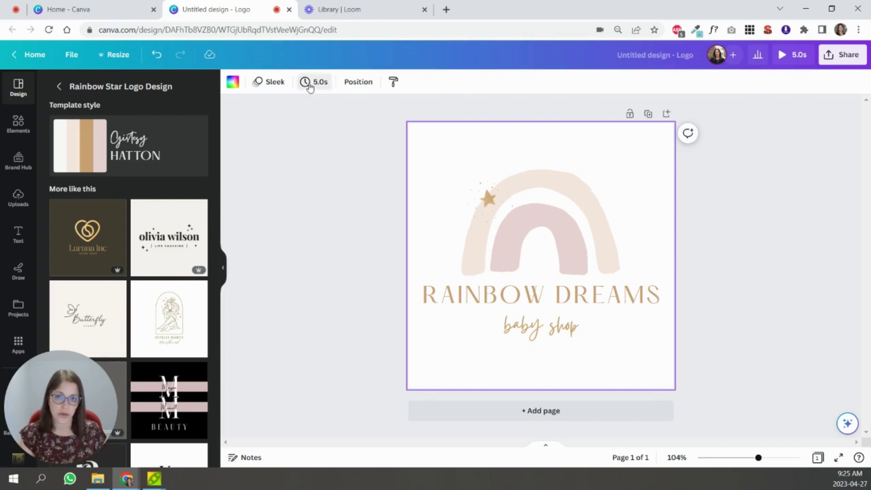
# - Reduce the page duration from 5.0s to 3.0s
pyautogui.click(313, 82)
pyautogui.moveTo(326, 128); pyautogui.dragTo(322, 131)
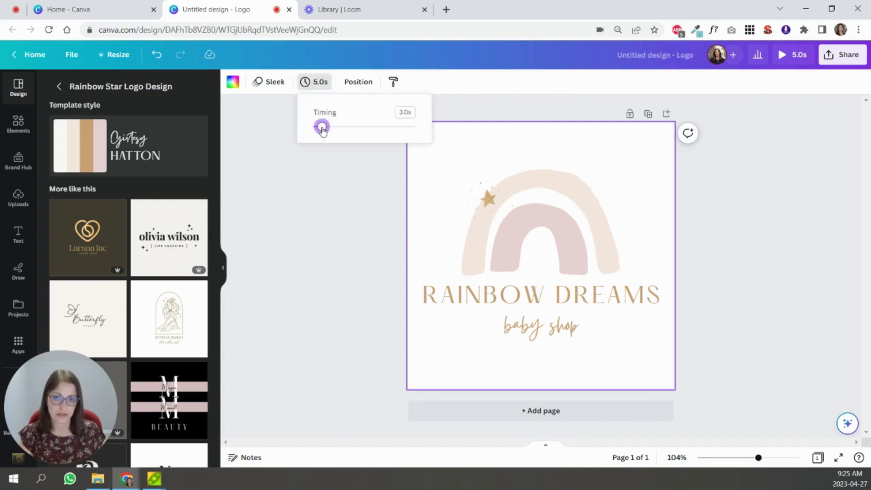
pyautogui.click(376, 209)
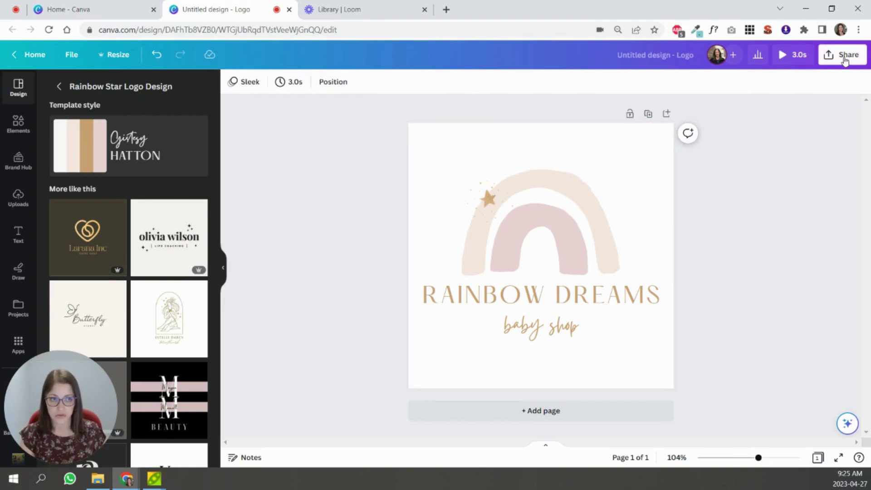
# - Download the design with GIF as the file type
pyautogui.click(844, 60)
pyautogui.click(690, 312)
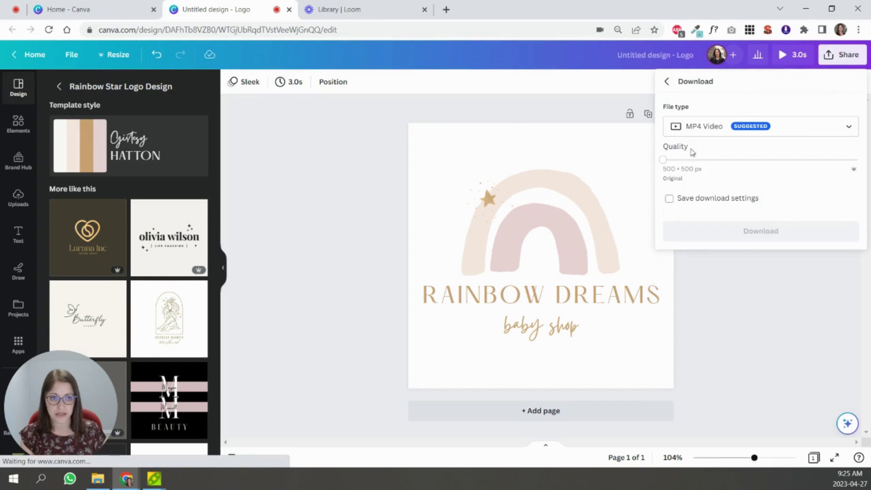
pyautogui.click(690, 127)
pyautogui.click(687, 332)
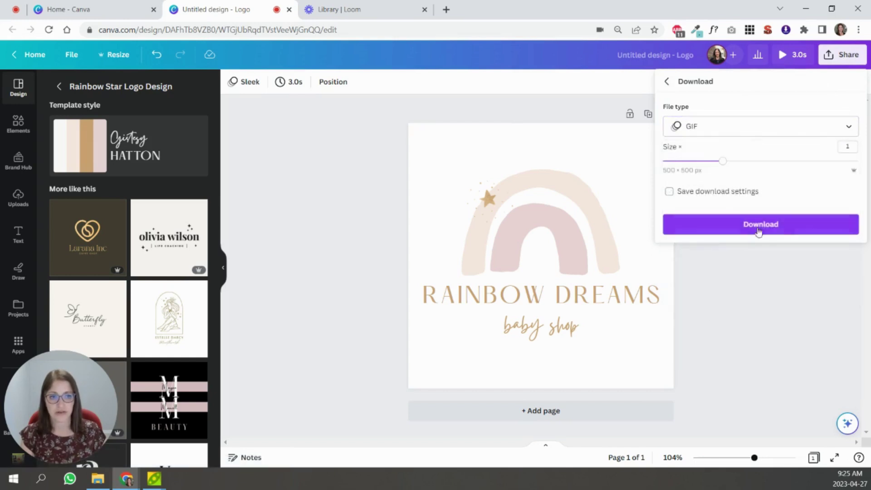
pyautogui.click(758, 230)
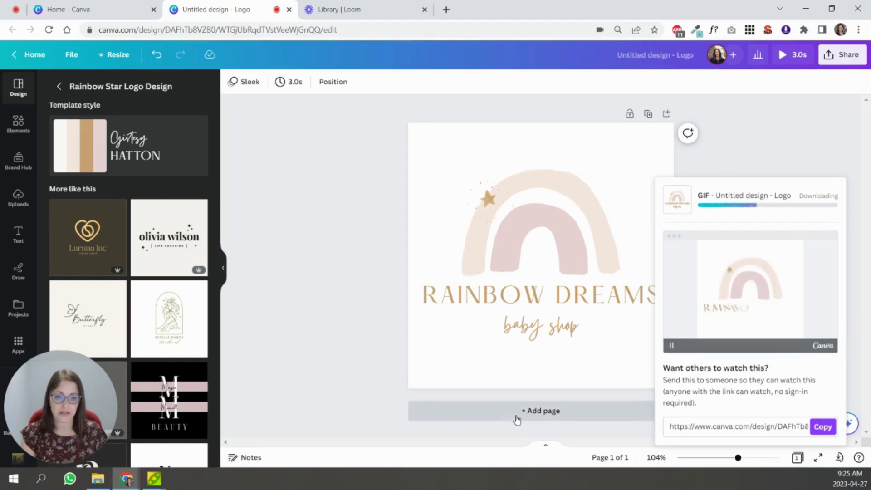
pyautogui.click(518, 414)
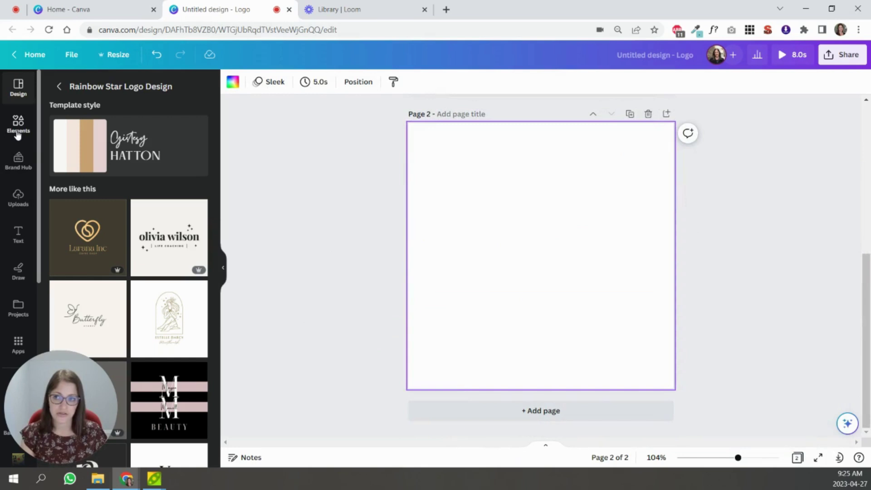
pyautogui.click(17, 135)
pyautogui.scroll(-4, 66, 171)
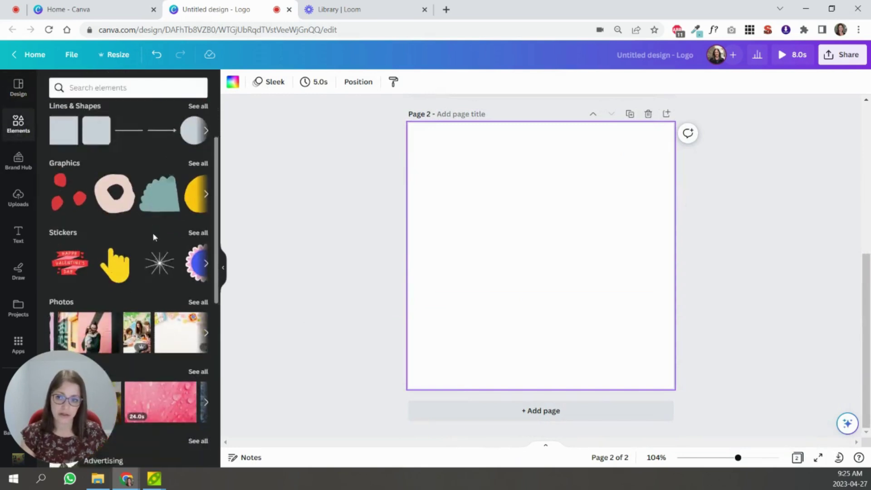
pyautogui.click(198, 169)
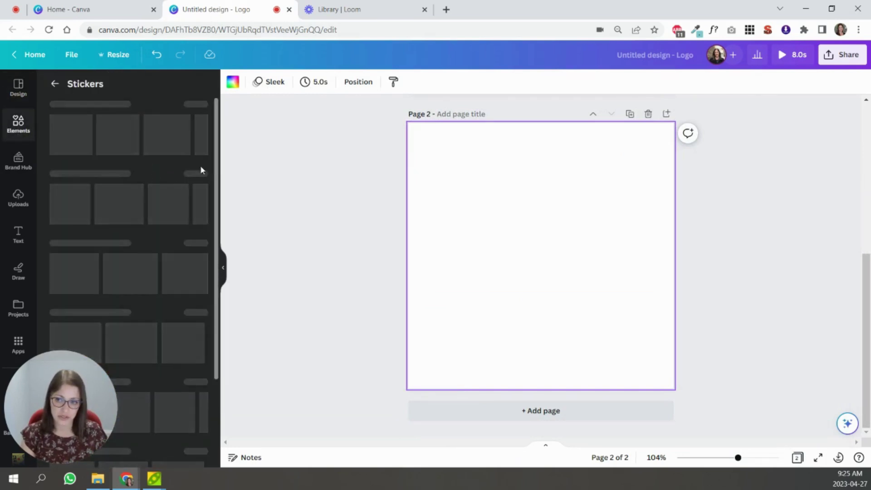
pyautogui.scroll(-5, 192, 178)
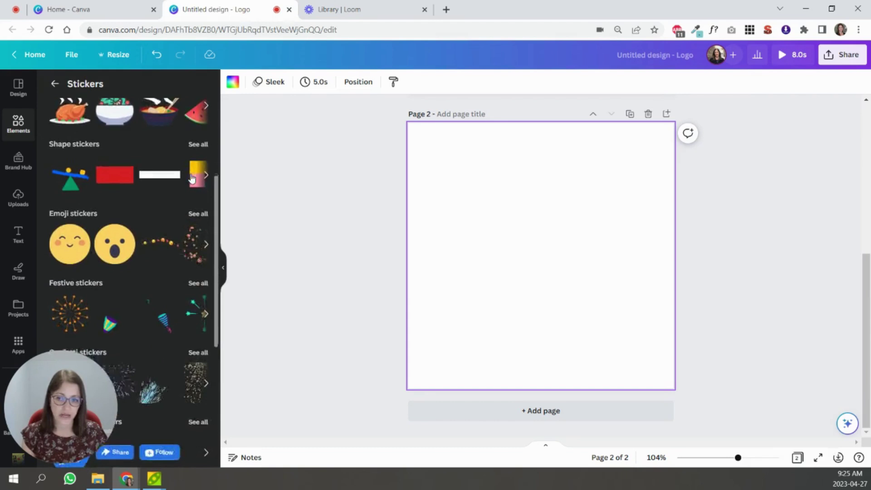
pyautogui.scroll(-7, 191, 178)
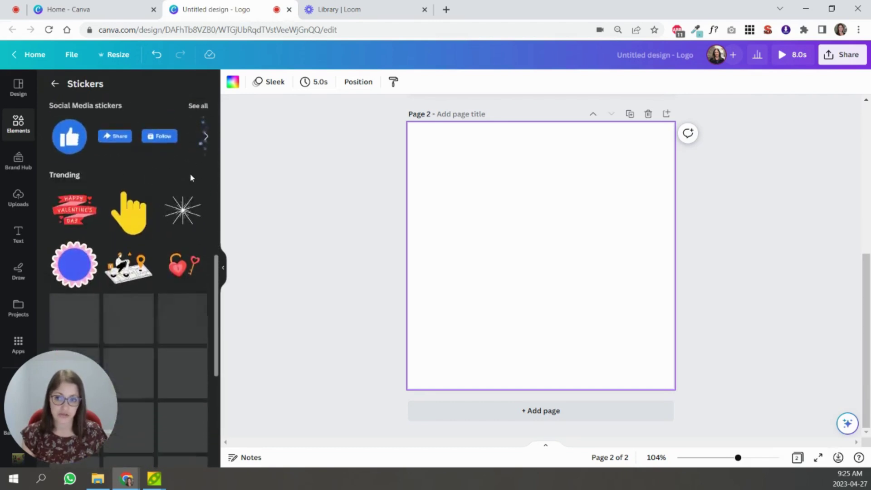
pyautogui.scroll(10, 184, 175)
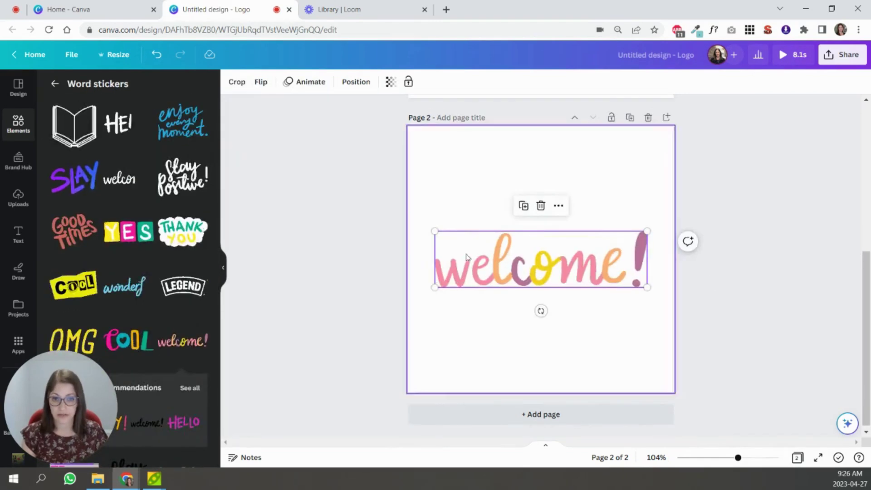
pyautogui.click(54, 84)
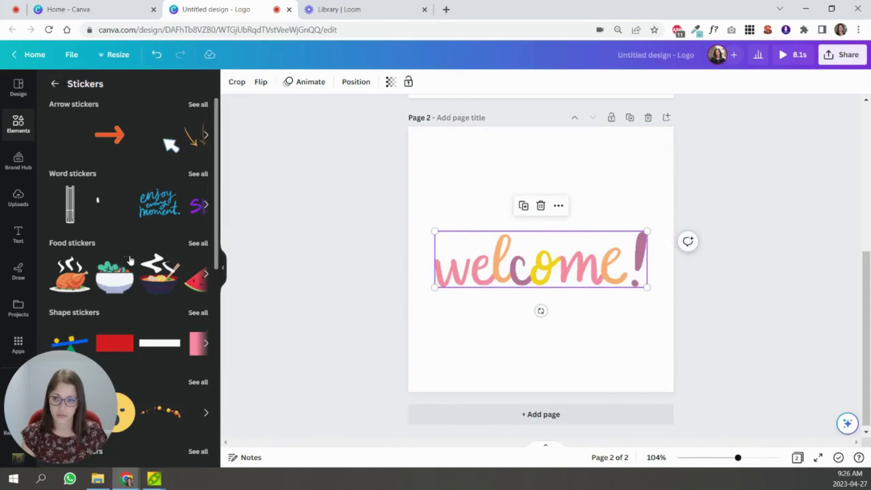
pyautogui.scroll(-5, 167, 224)
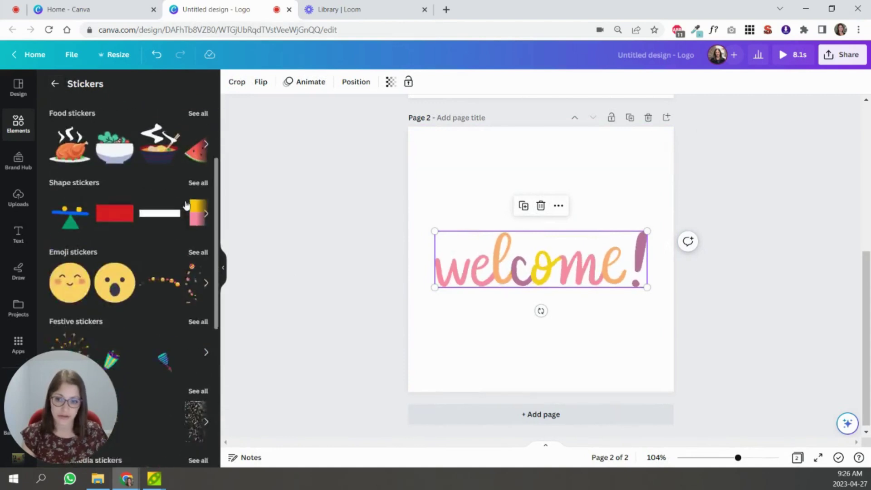
pyautogui.scroll(-3, 166, 220)
pyautogui.click(197, 113)
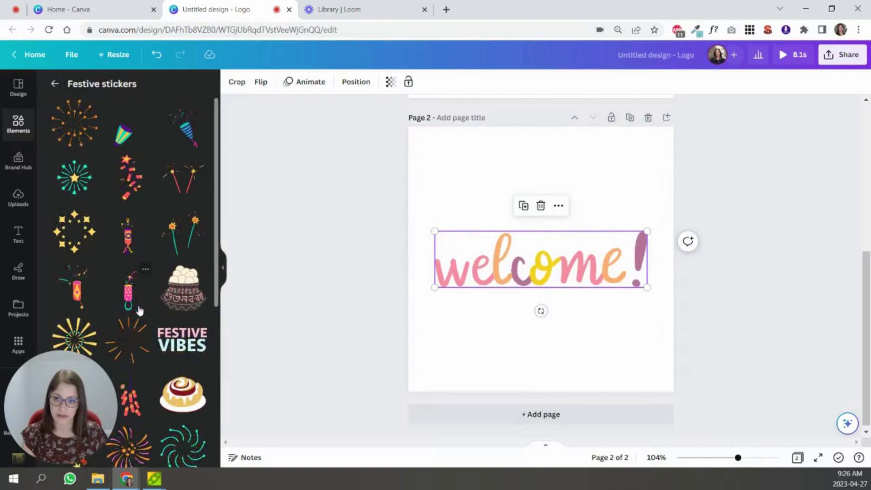
pyautogui.click(128, 292)
pyautogui.moveTo(647, 365); pyautogui.dragTo(533, 296)
pyautogui.moveTo(503, 235); pyautogui.dragTo(643, 349)
pyautogui.scroll(-3, 64, 200)
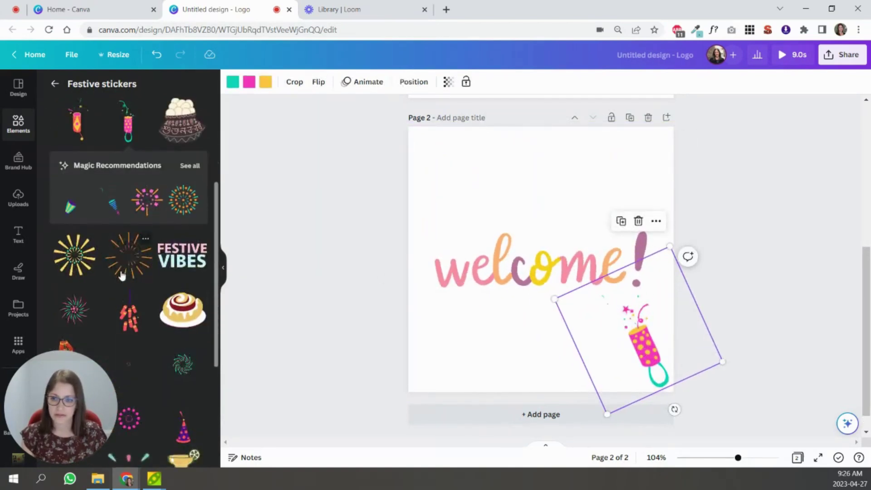
pyautogui.click(68, 203)
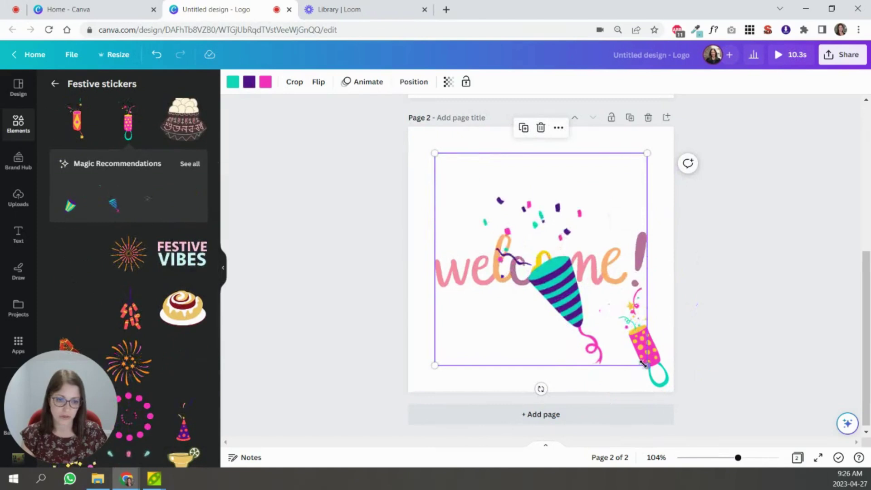
pyautogui.moveTo(647, 366); pyautogui.dragTo(567, 286)
pyautogui.moveTo(500, 307); pyautogui.dragTo(452, 78)
pyautogui.moveTo(468, 201); pyautogui.dragTo(439, 170)
pyautogui.click(744, 256)
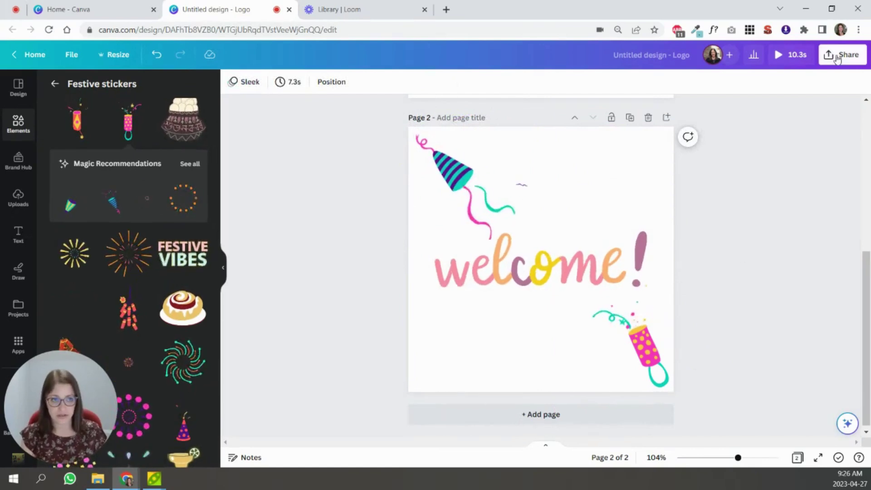
pyautogui.click(834, 55)
pyautogui.click(770, 315)
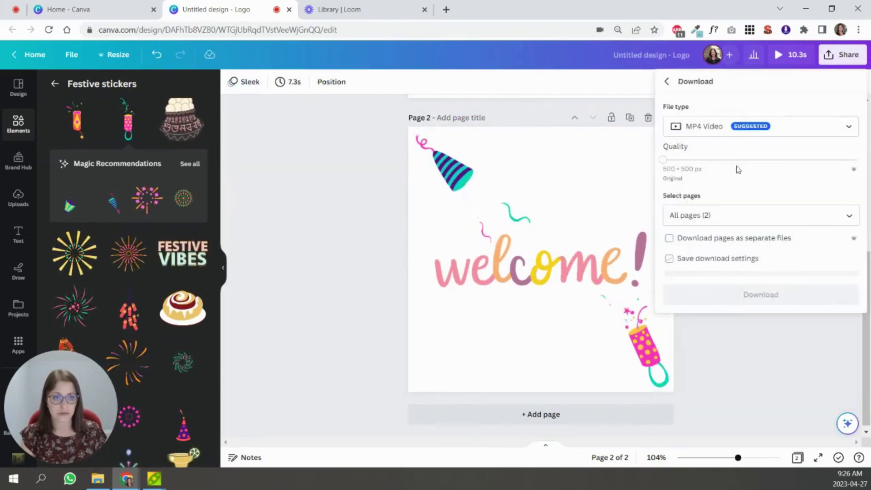
pyautogui.click(729, 132)
pyautogui.click(717, 331)
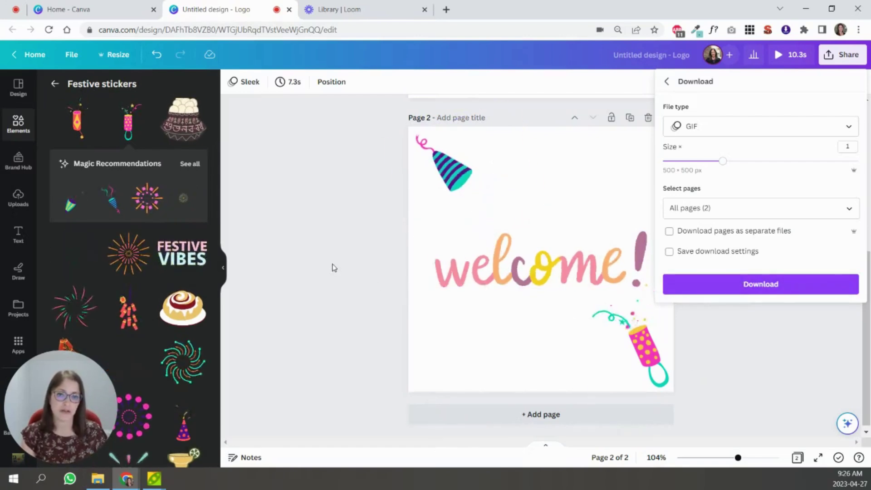
pyautogui.click(333, 267)
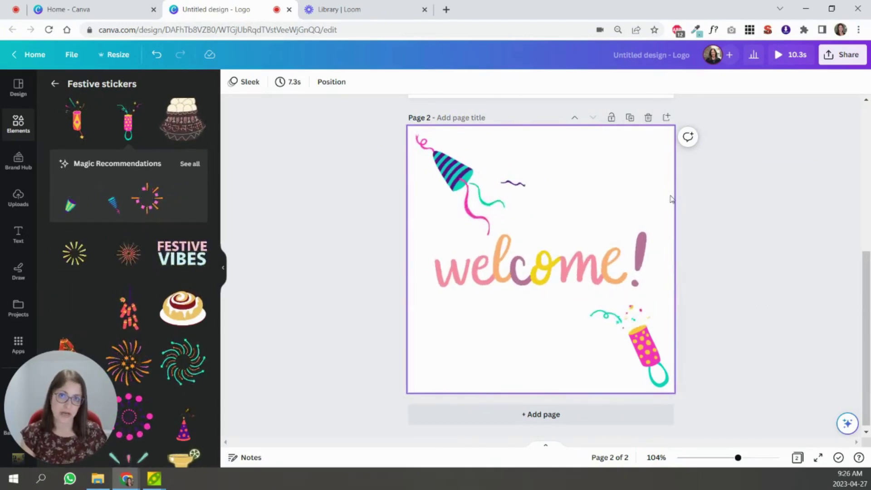
# - Scroll up to Page 1 and select it
pyautogui.scroll(5, 752, 196)
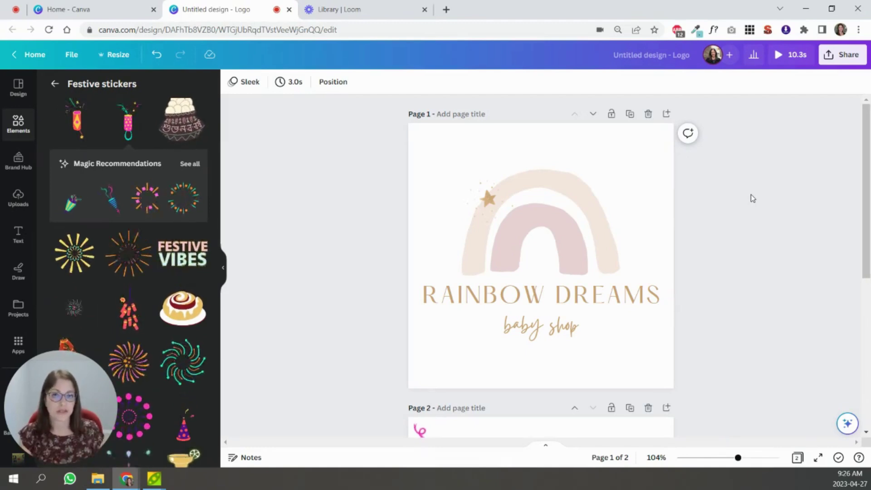
pyautogui.click(511, 150)
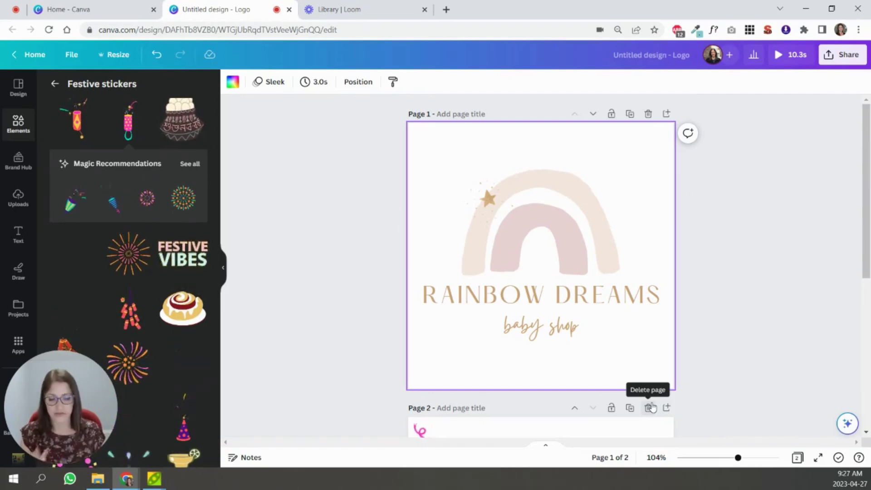
# - Delete the welcome page and duplicate the logo page three times to make four pages
pyautogui.click(648, 408)
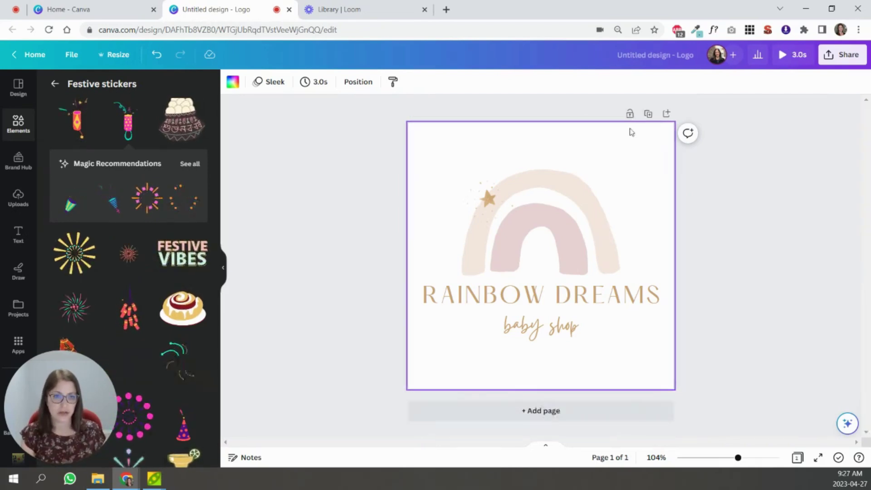
pyautogui.click(647, 114)
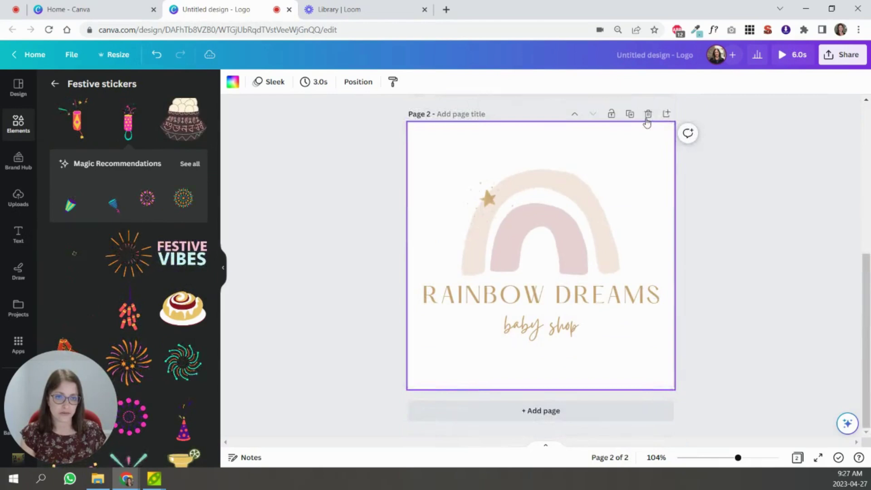
pyautogui.click(648, 114)
pyautogui.click(647, 115)
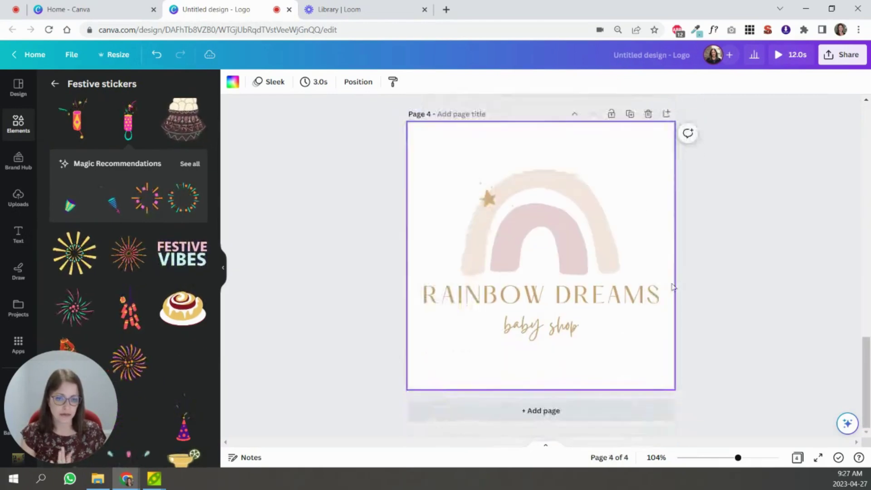
pyautogui.scroll(15, 672, 287)
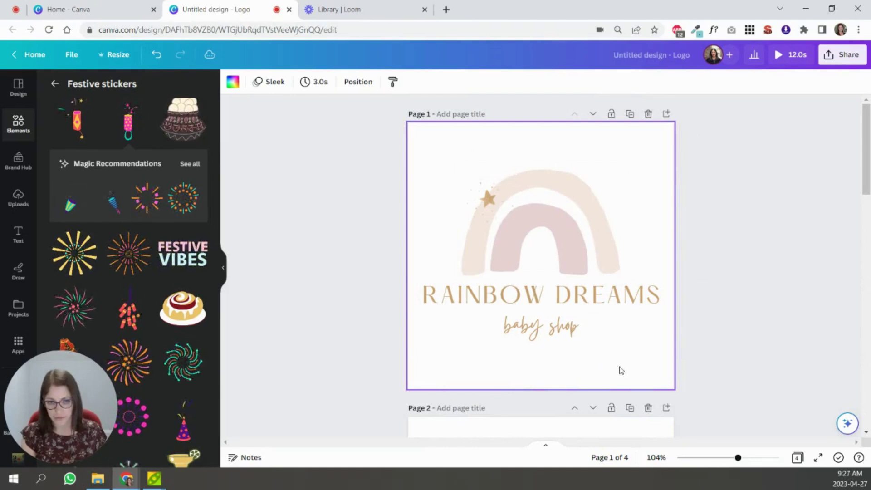
pyautogui.scroll(-6, 620, 370)
# - Remove the star from Pages 2 and 3
pyautogui.click(486, 213)
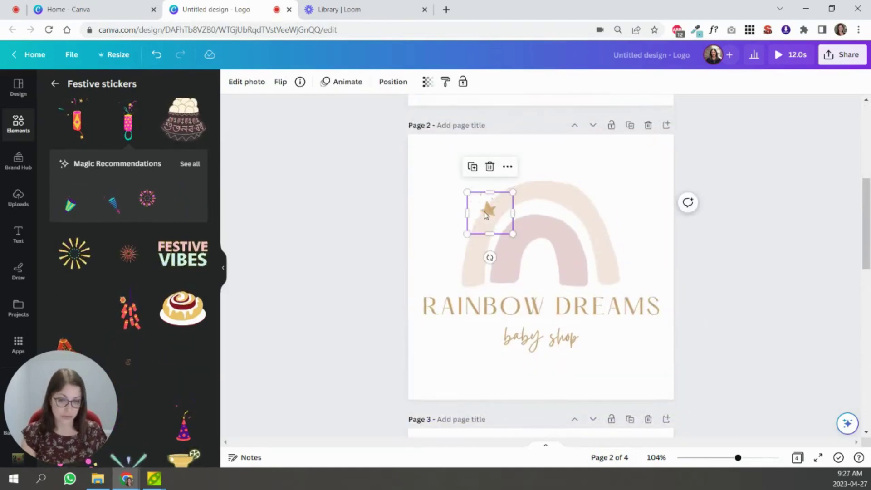
pyautogui.press('Escape')
pyautogui.scroll(-6, 508, 234)
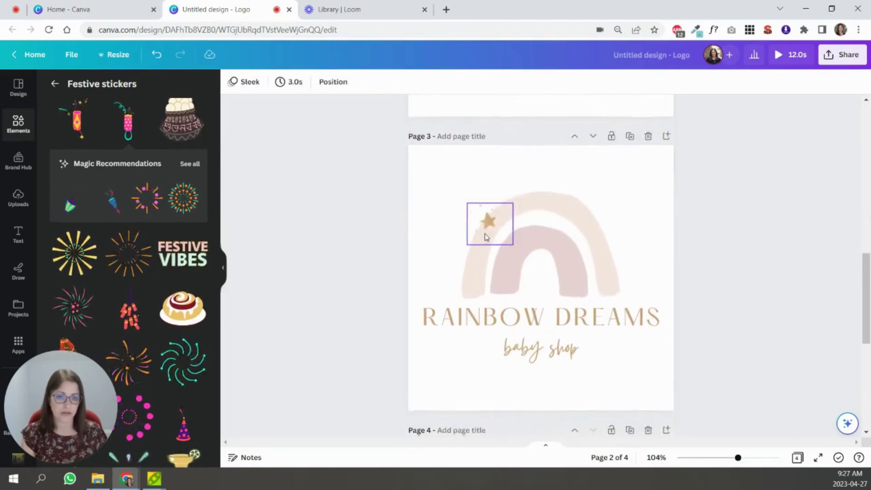
pyautogui.click(486, 234)
pyautogui.press('Delete')
# - Recolour the outer arc of Page 3's rainbow pink
pyautogui.click(519, 241)
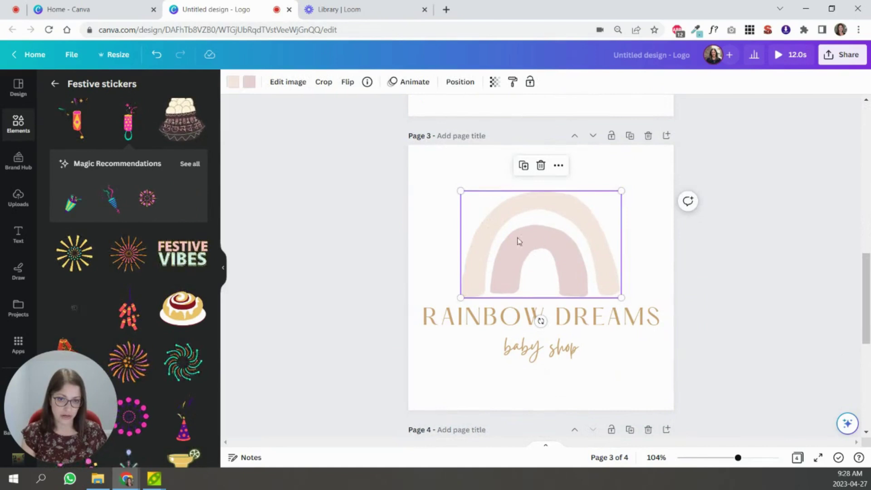
pyautogui.click(236, 83)
pyautogui.click(115, 143)
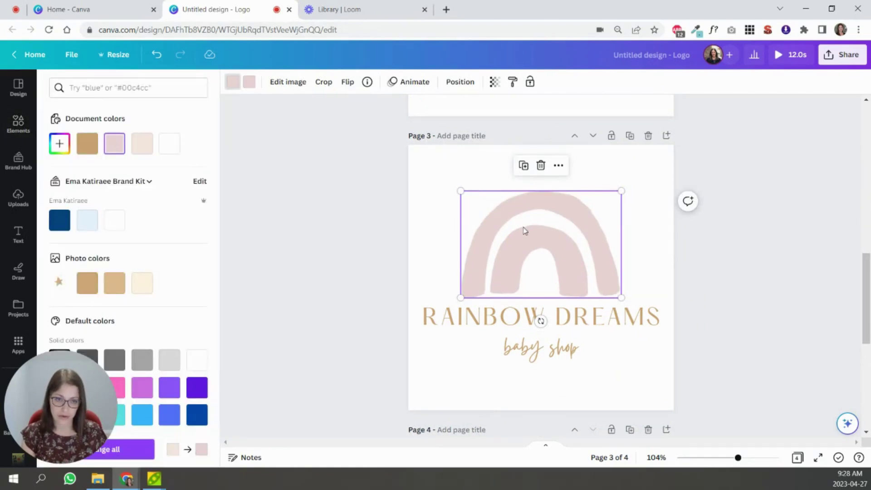
pyautogui.click(760, 282)
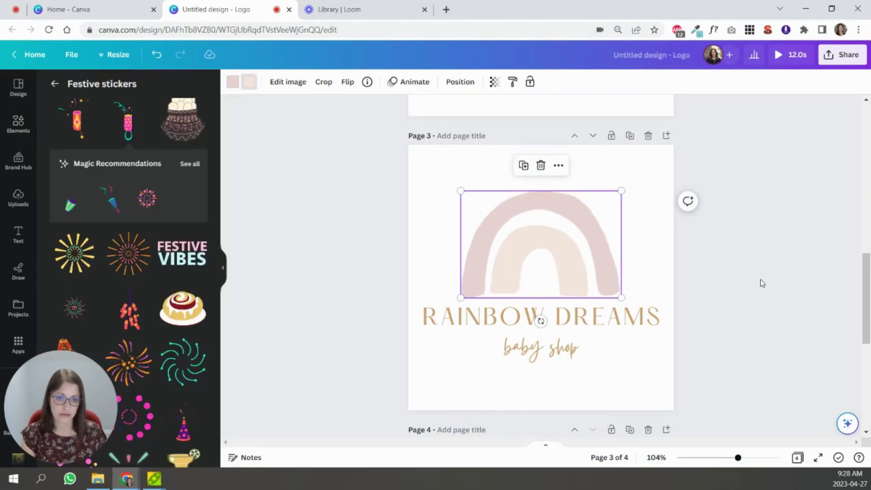
# - Delete the rainbow and the star from Page 4, leaving only the text
pyautogui.scroll(-5, 759, 282)
pyautogui.click(532, 249)
pyautogui.press('Delete')
pyautogui.click(487, 233)
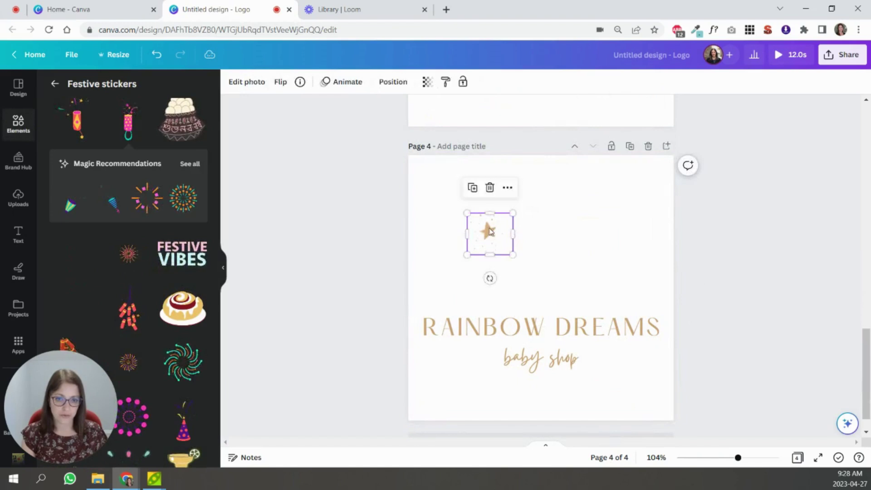
pyautogui.press('Delete')
pyautogui.scroll(5, 754, 257)
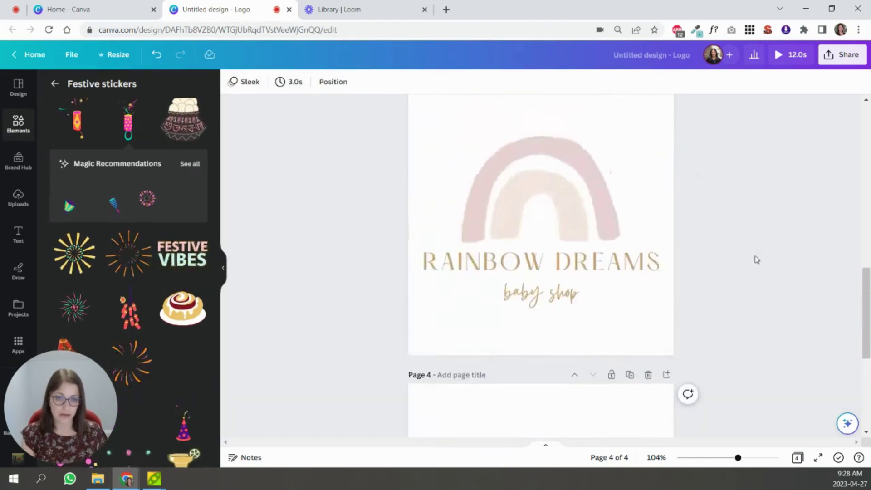
pyautogui.scroll(10, 755, 257)
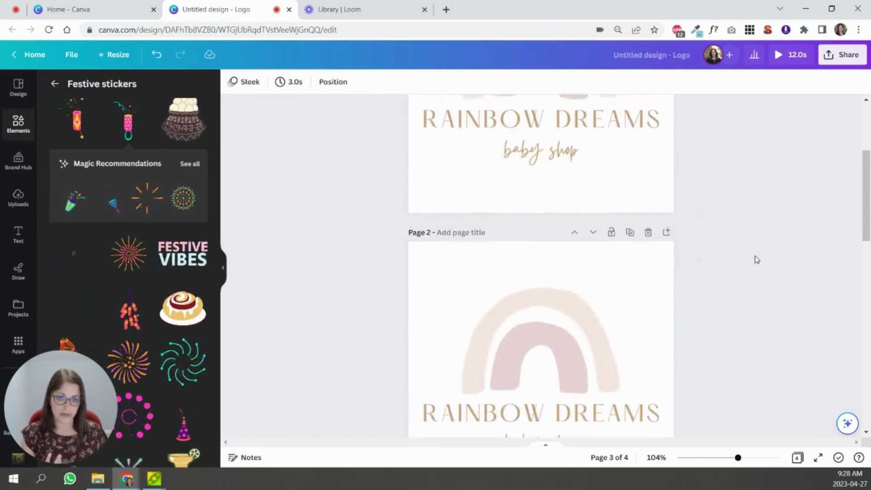
pyautogui.scroll(-5, 755, 256)
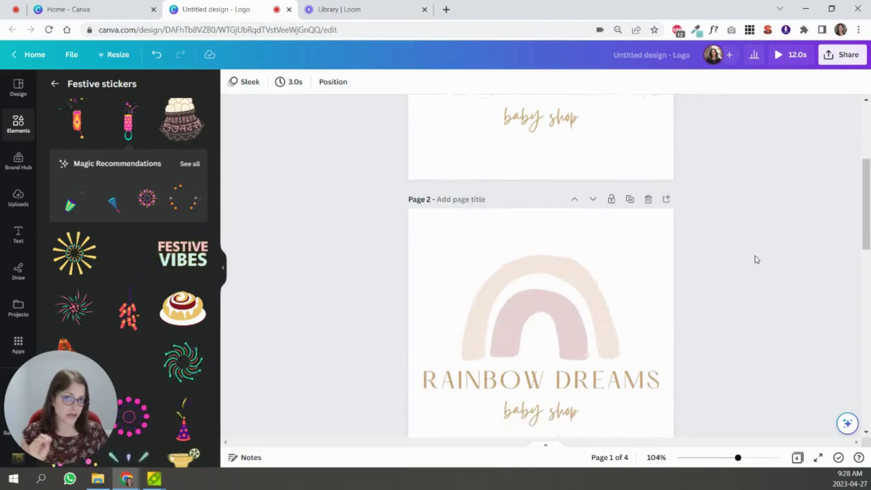
pyautogui.scroll(-5, 755, 257)
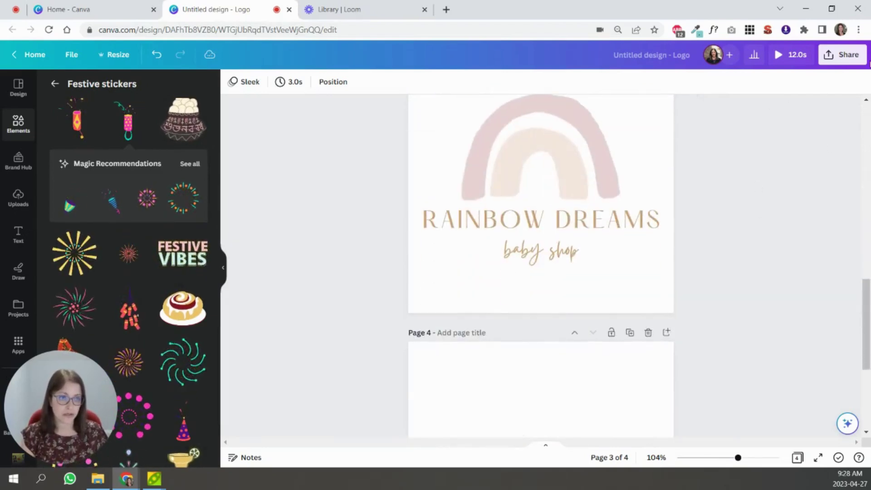
# - Set up a PNG download of all four pages with a transparent background
pyautogui.click(841, 58)
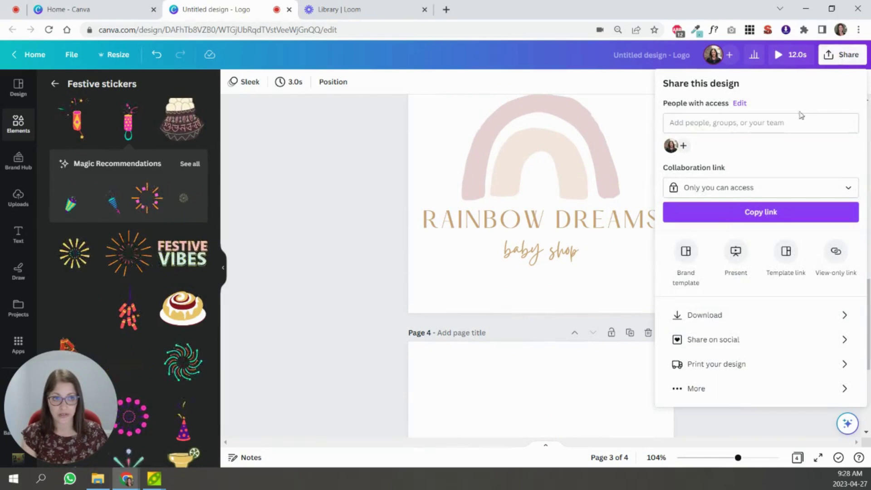
pyautogui.click(701, 312)
pyautogui.click(684, 129)
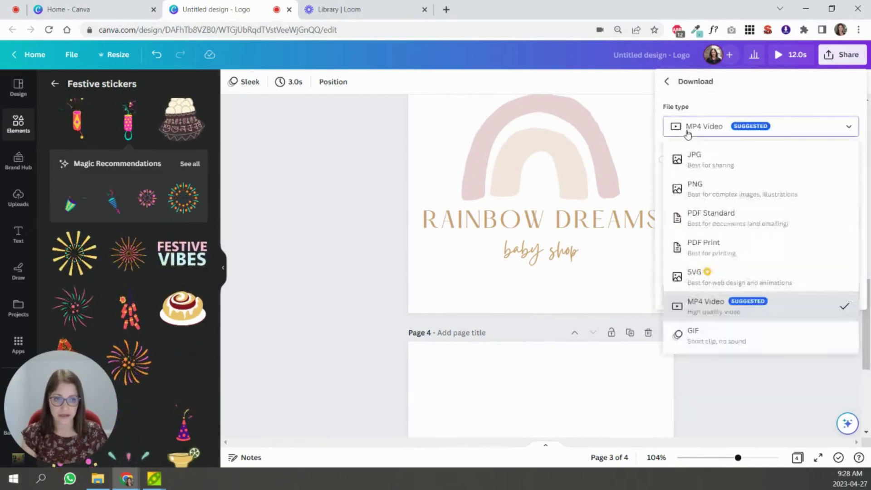
pyautogui.click(686, 186)
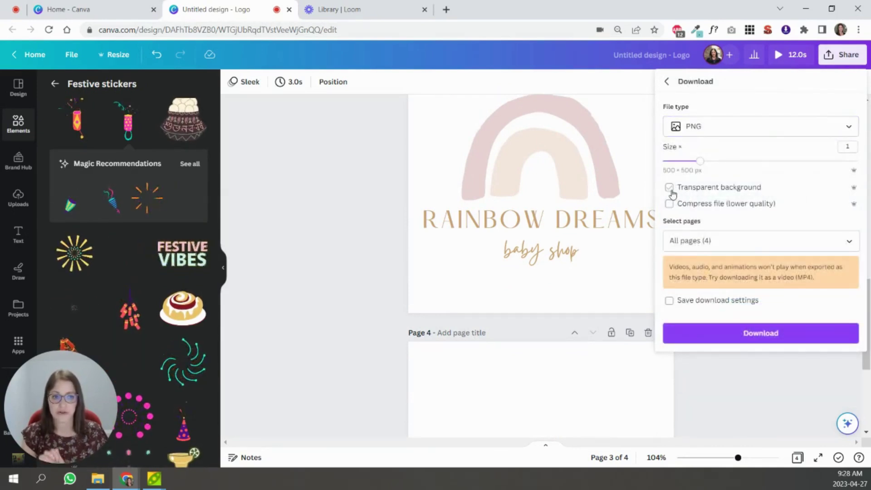
pyautogui.click(670, 189)
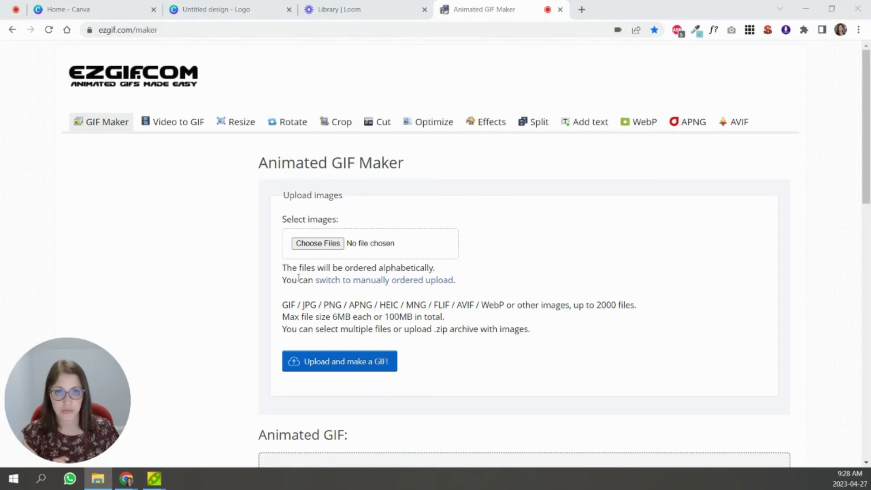
# - Choose all four exported logo PNGs as files to upload to the GIF Maker
pyautogui.click(311, 247)
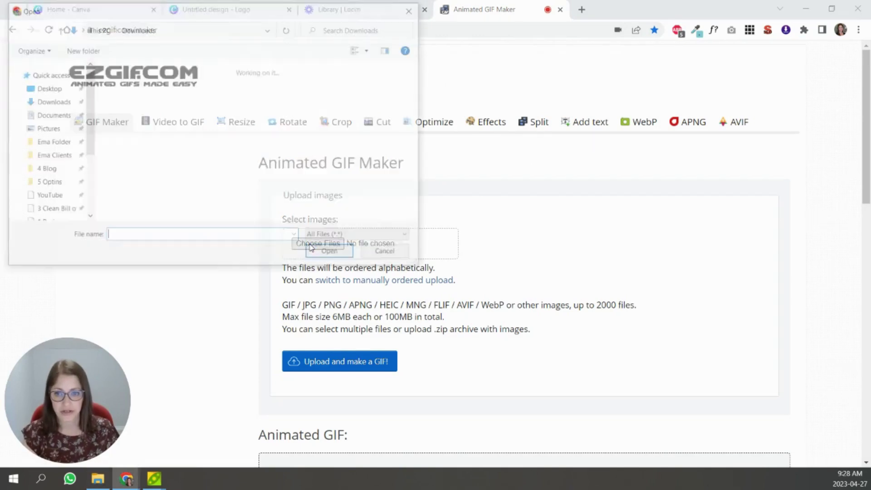
pyautogui.hotkey('ctrl', 'a')
pyautogui.press('Return')
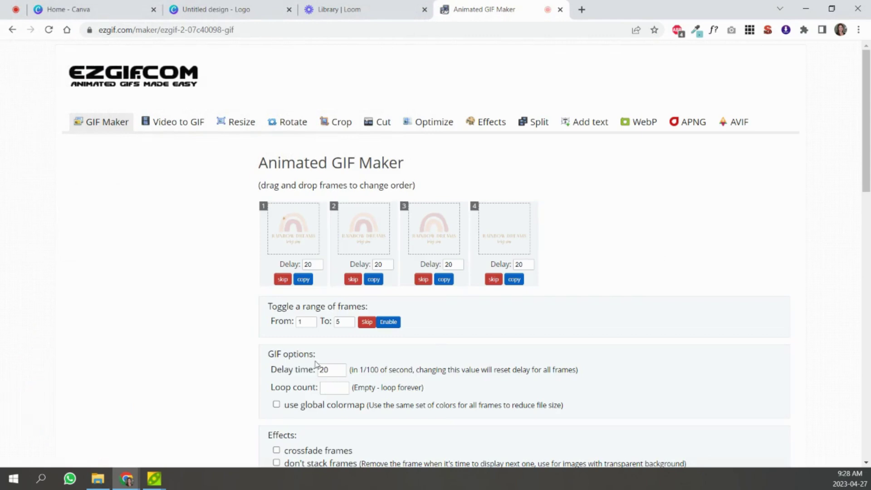
pyautogui.scroll(-3, 502, 298)
# - Make the GIF, then turn off frame stacking and regenerate it
pyautogui.click(294, 272)
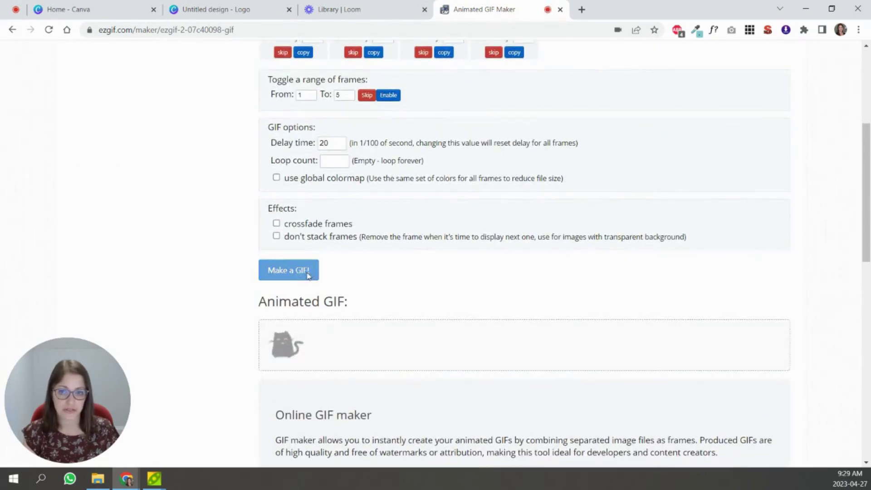
pyautogui.scroll(-3, 623, 227)
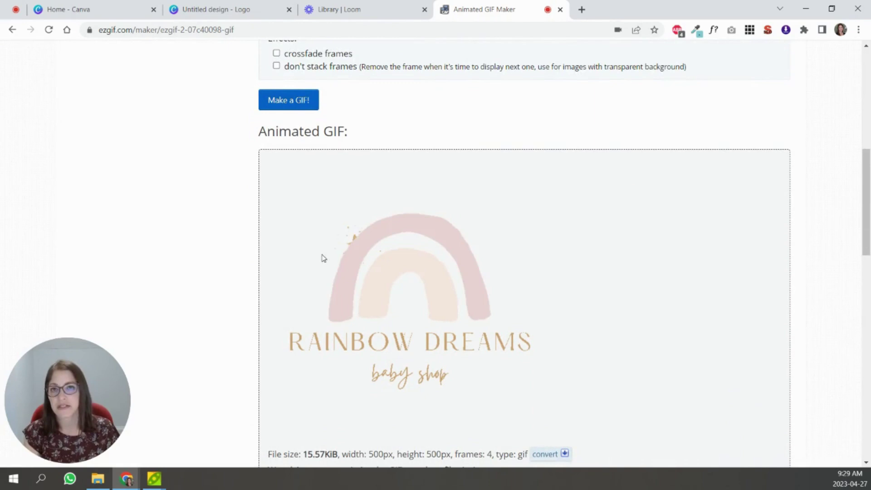
pyautogui.click(276, 66)
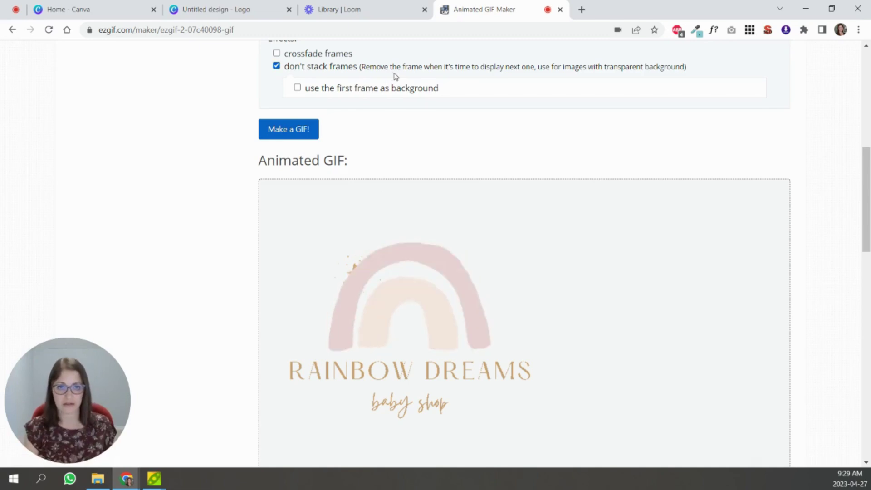
pyautogui.click(289, 134)
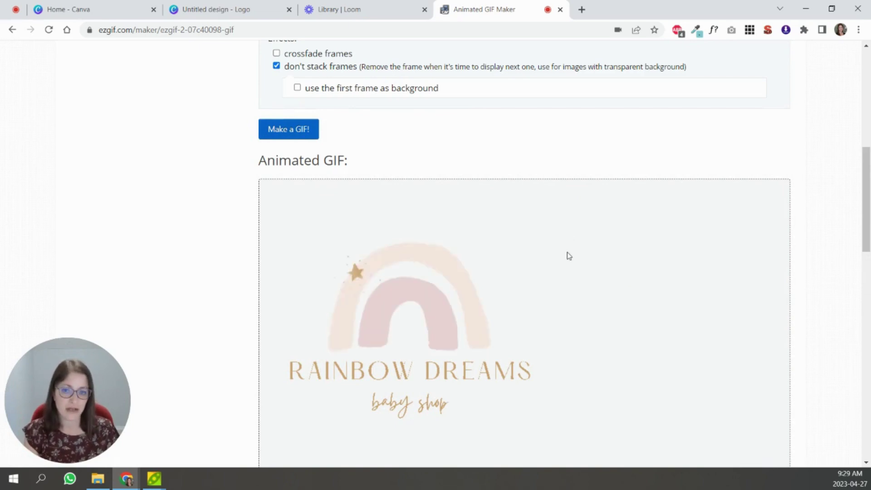
# - Rebuild the GIF with the updated delay time and review the result
pyautogui.scroll(6, 562, 256)
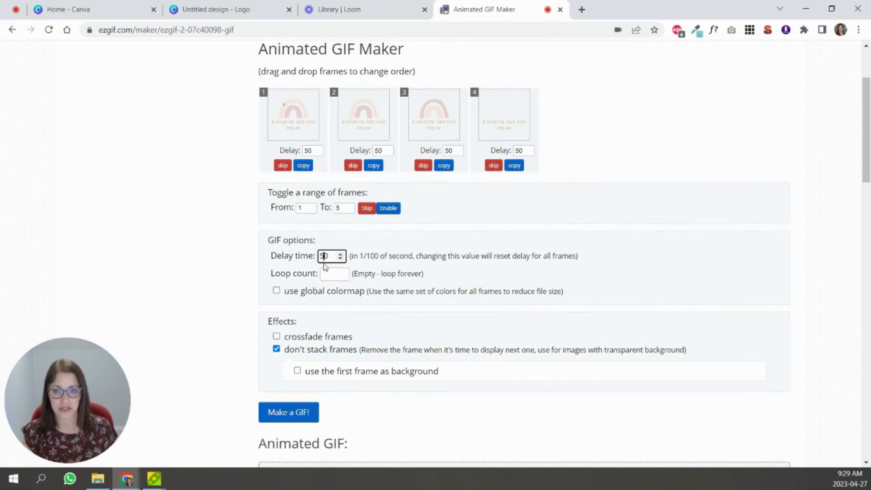
pyautogui.click(300, 411)
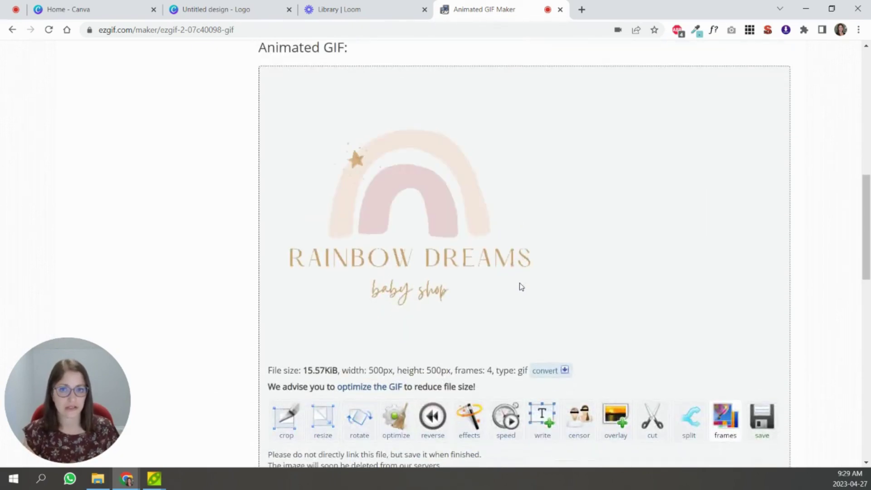
pyautogui.scroll(2, 521, 286)
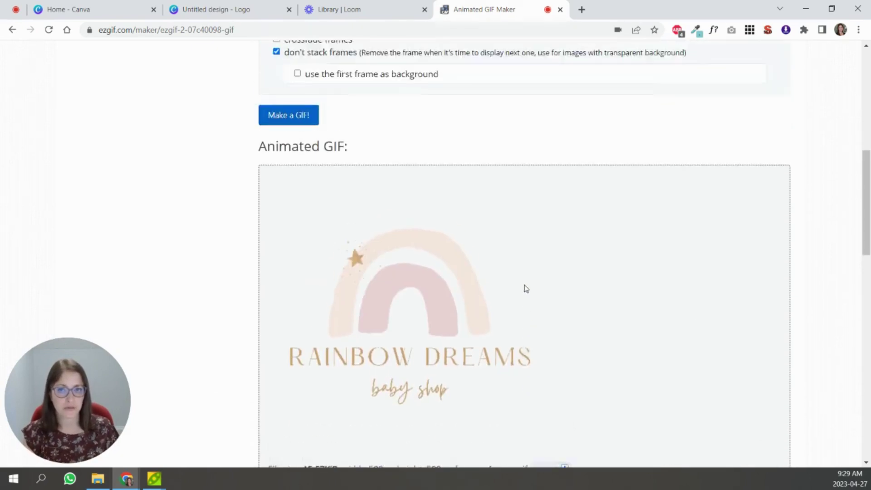
pyautogui.scroll(3, 526, 289)
pyautogui.scroll(-1, 526, 288)
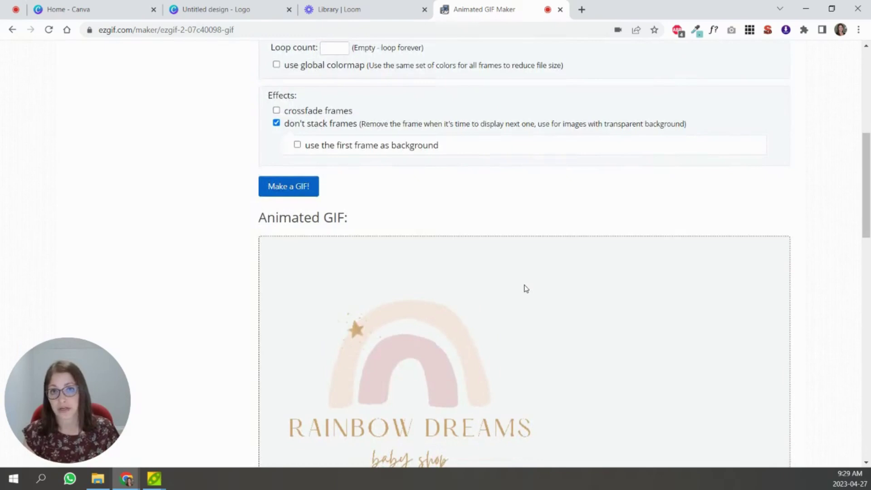
pyautogui.scroll(-2, 526, 289)
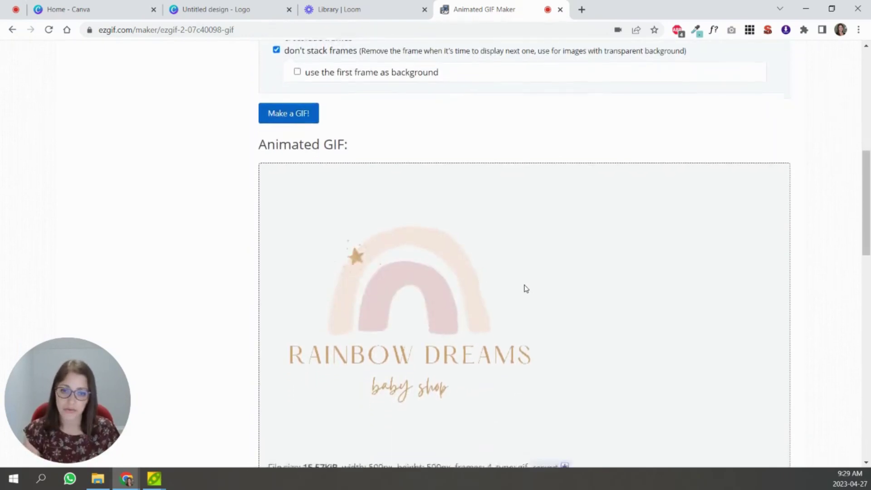
pyautogui.scroll(-2, 525, 288)
# - Download the finished Rainbow Dreams animated GIF via the save icon
pyautogui.click(761, 420)
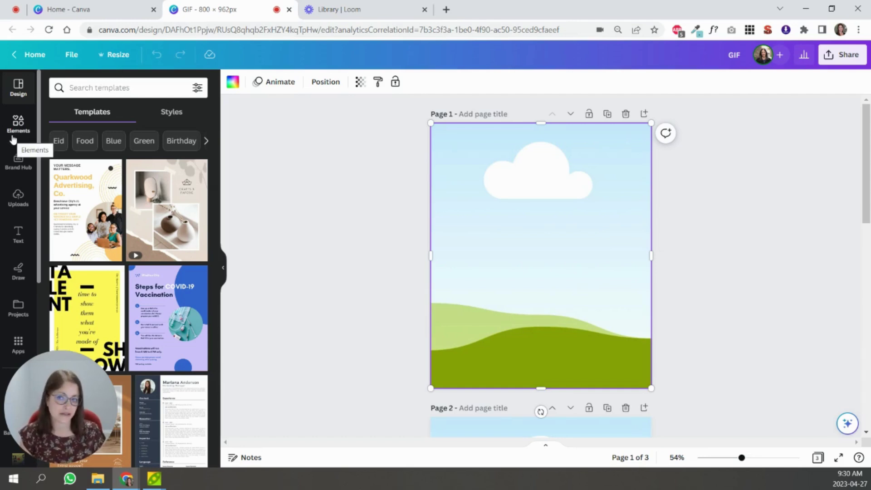
# - Add the smiling woman photo from Recently used to Page 3, then paste it onto Page 1
pyautogui.click(18, 136)
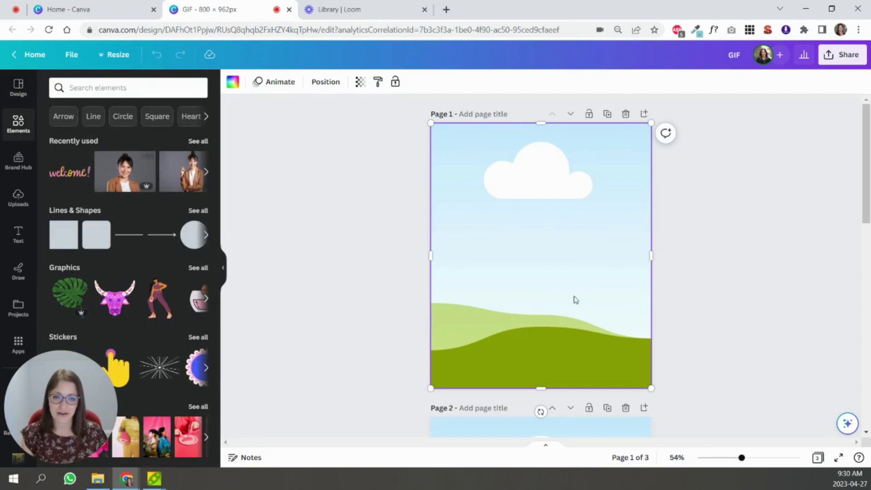
pyautogui.scroll(-10, 551, 281)
pyautogui.click(124, 171)
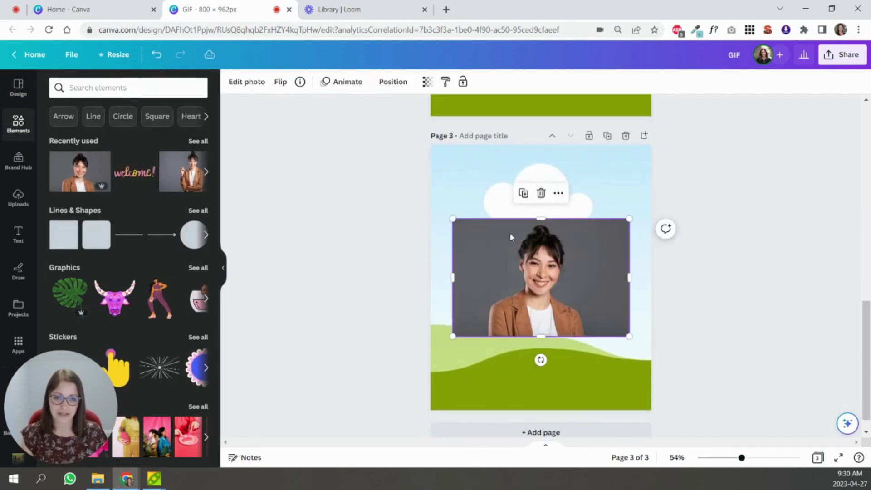
pyautogui.scroll(5, 235, 206)
pyautogui.click(207, 171)
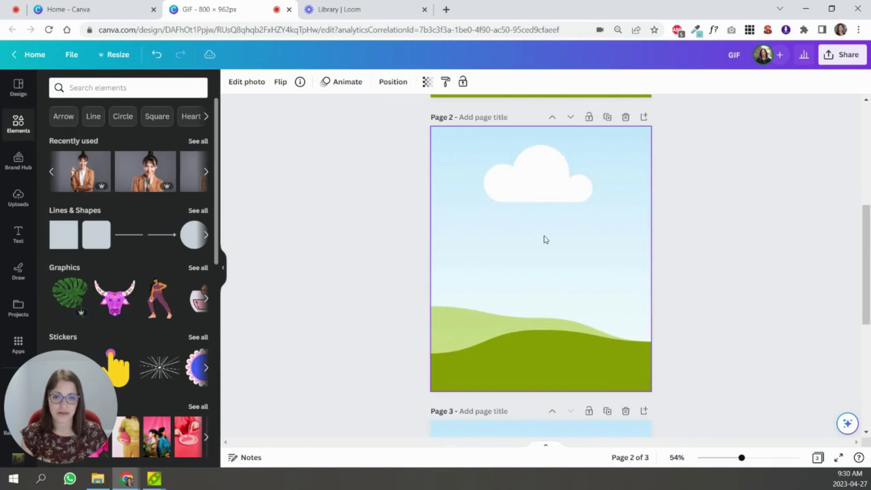
pyautogui.scroll(4, 546, 239)
pyautogui.scroll(-3, 311, 202)
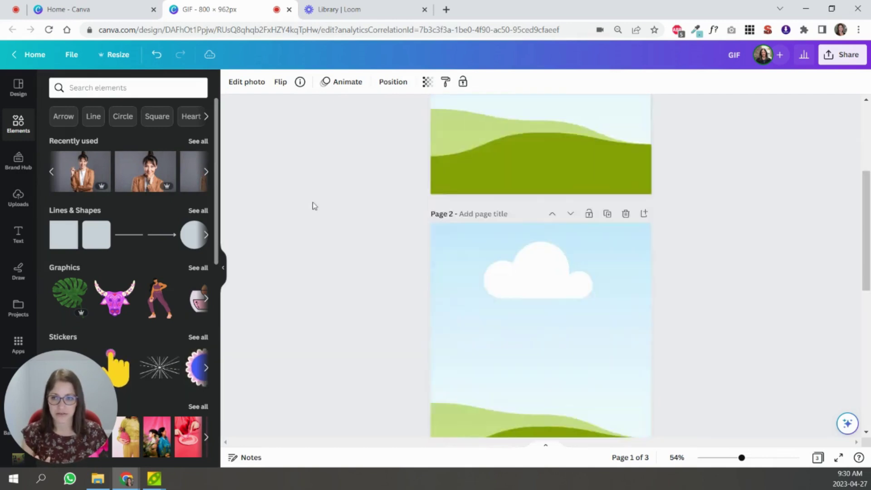
pyautogui.scroll(6, 514, 193)
pyautogui.click(512, 193)
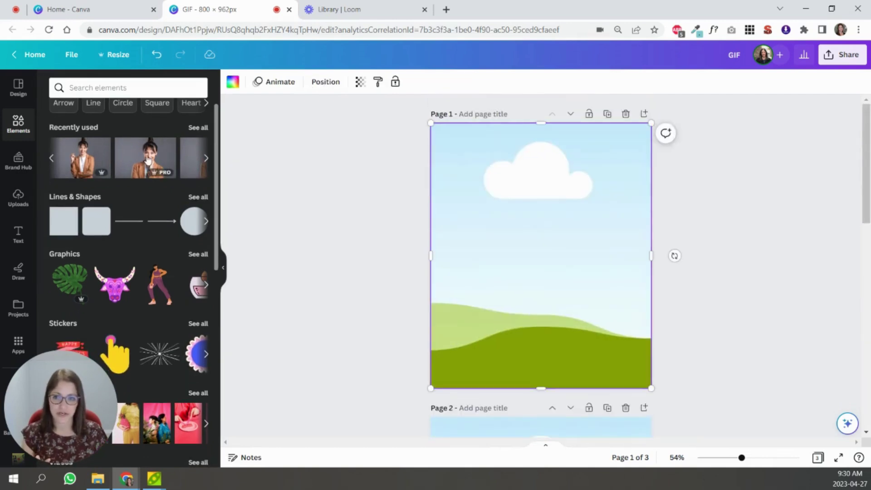
pyautogui.hotkey('ctrl', 'v')
# - Make the Page 1 photo the full-page background
pyautogui.scroll(1, 581, 186)
pyautogui.click(663, 209)
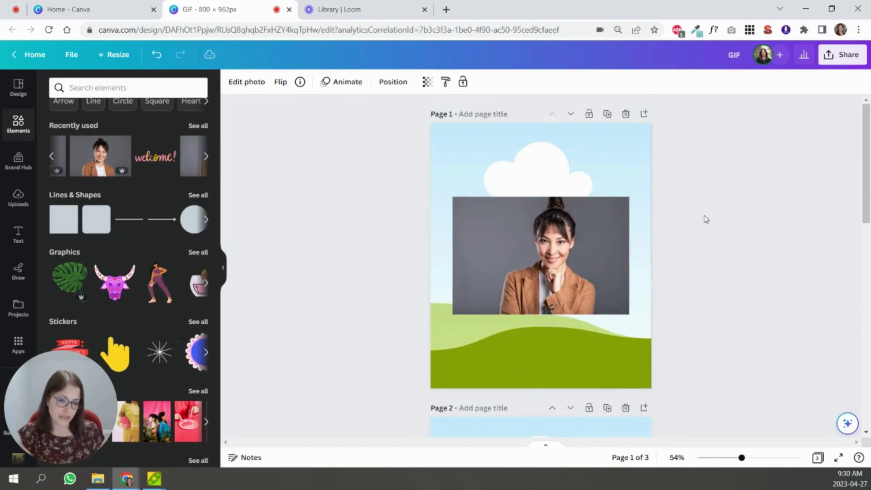
pyautogui.moveTo(532, 263); pyautogui.dragTo(628, 255)
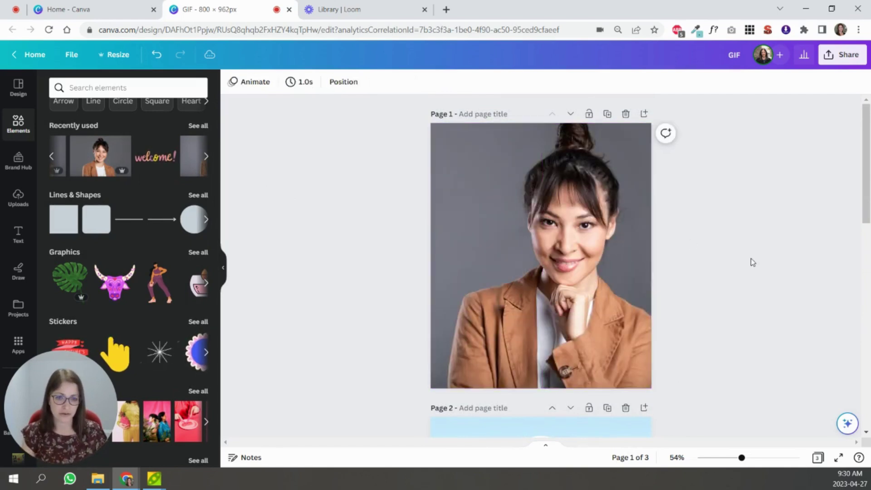
pyautogui.scroll(-4, 751, 257)
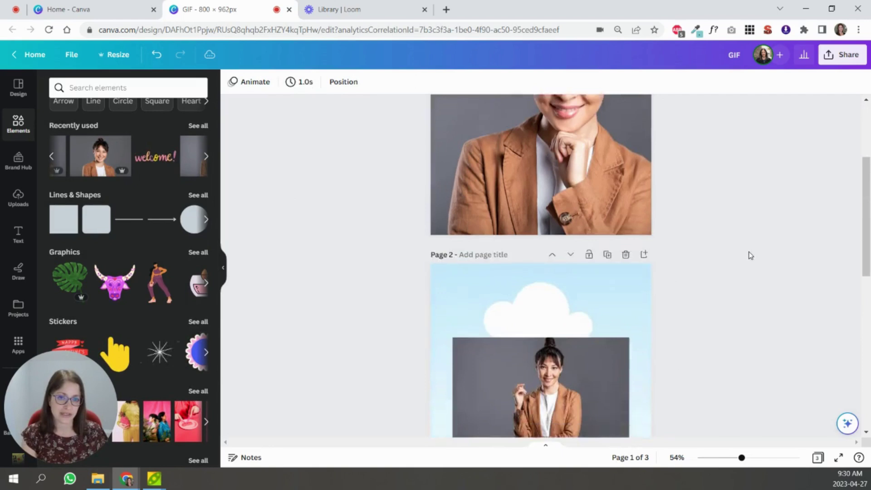
pyautogui.scroll(-2, 741, 299)
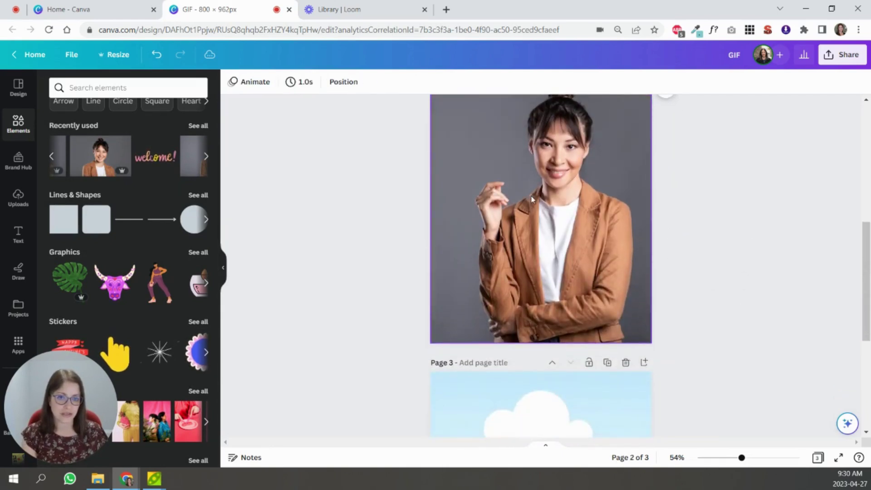
# - Crop and enlarge the Page 2 photo so it covers the page
pyautogui.doubleClick(449, 317)
pyautogui.moveTo(363, 343); pyautogui.dragTo(269, 390)
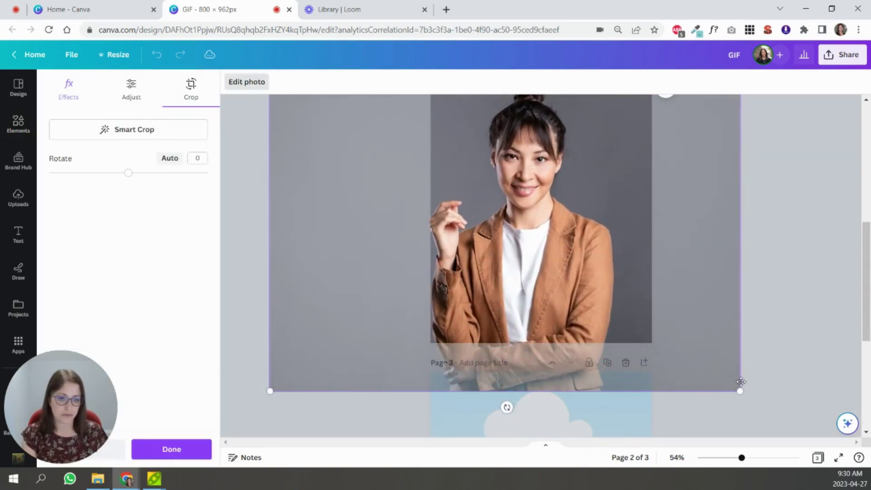
pyautogui.moveTo(541, 225); pyautogui.dragTo(578, 226)
pyautogui.scroll(5, 577, 225)
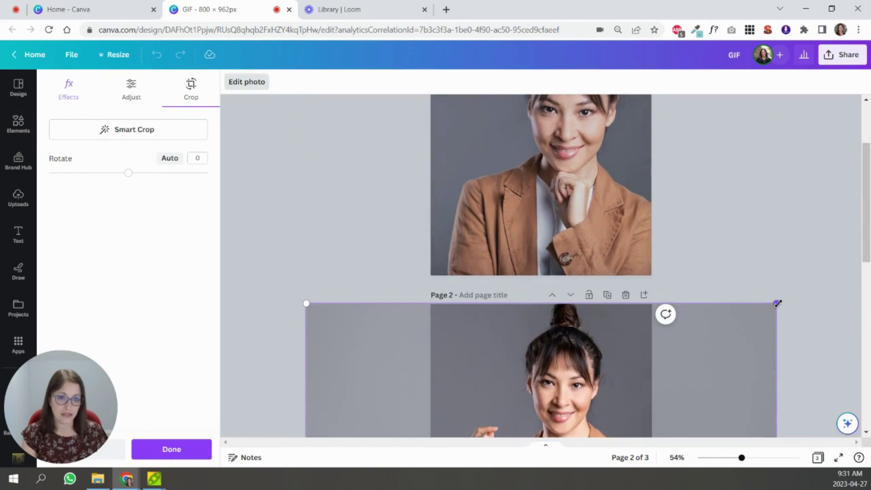
pyautogui.moveTo(799, 292); pyautogui.dragTo(799, 286)
pyautogui.scroll(-6, 665, 254)
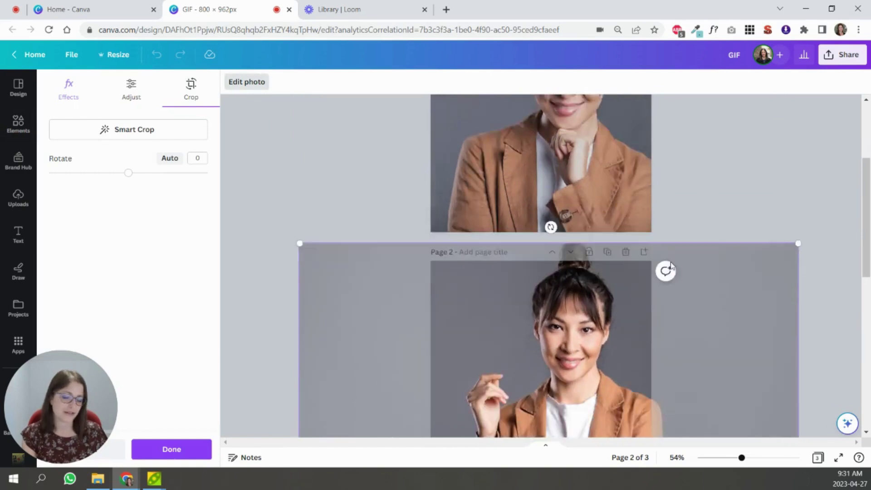
pyautogui.moveTo(664, 254); pyautogui.dragTo(658, 253)
pyautogui.scroll(-5, 680, 254)
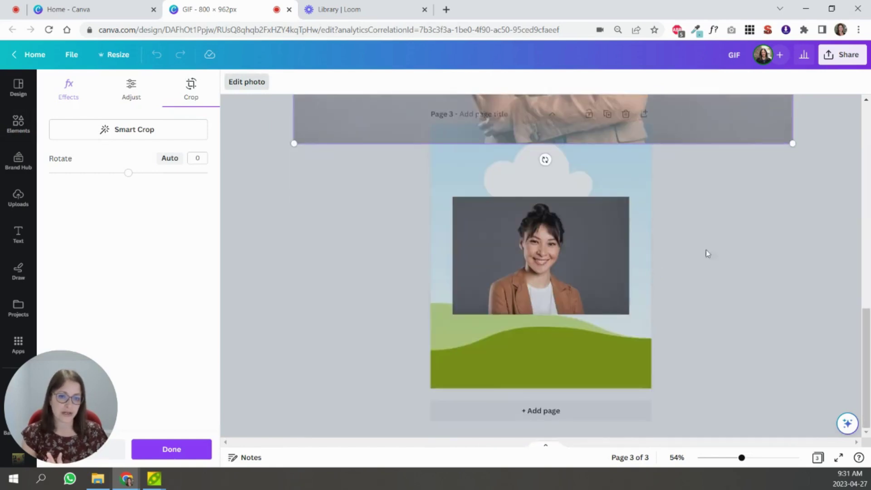
pyautogui.click(559, 265)
# - Re-crop the Page 2 photo, shifting it left so it fills the page completely
pyautogui.scroll(10, 783, 233)
pyautogui.scroll(-6, 766, 229)
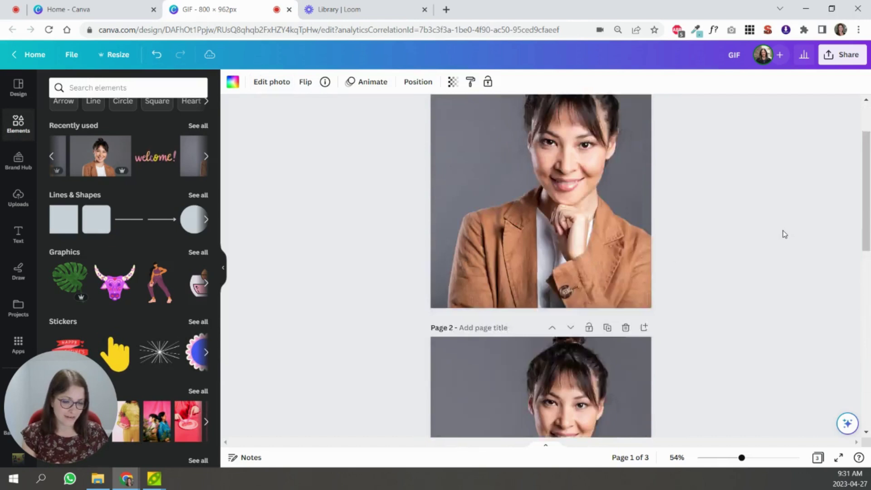
pyautogui.scroll(2, 597, 276)
pyautogui.click(597, 276)
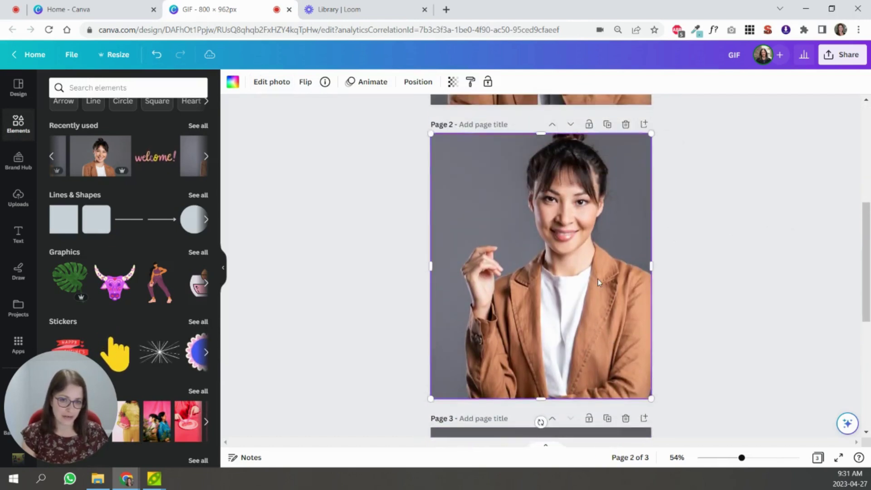
pyautogui.doubleClick(572, 358)
pyautogui.scroll(-4, 778, 415)
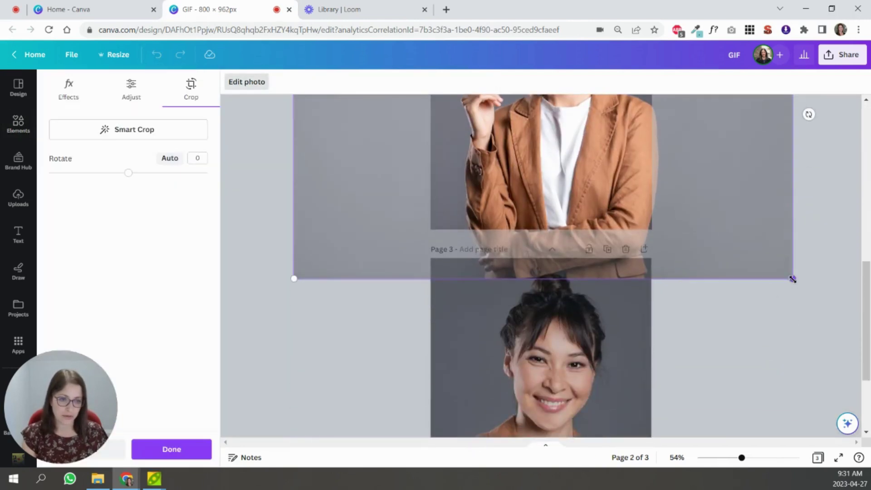
pyautogui.moveTo(791, 278); pyautogui.dragTo(834, 307)
pyautogui.scroll(4, 598, 328)
pyautogui.moveTo(598, 327); pyautogui.dragTo(581, 332)
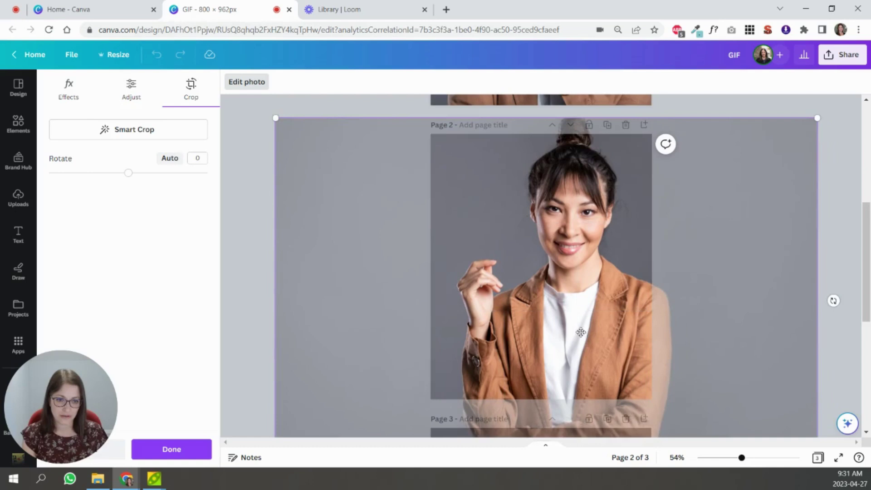
pyautogui.click(858, 261)
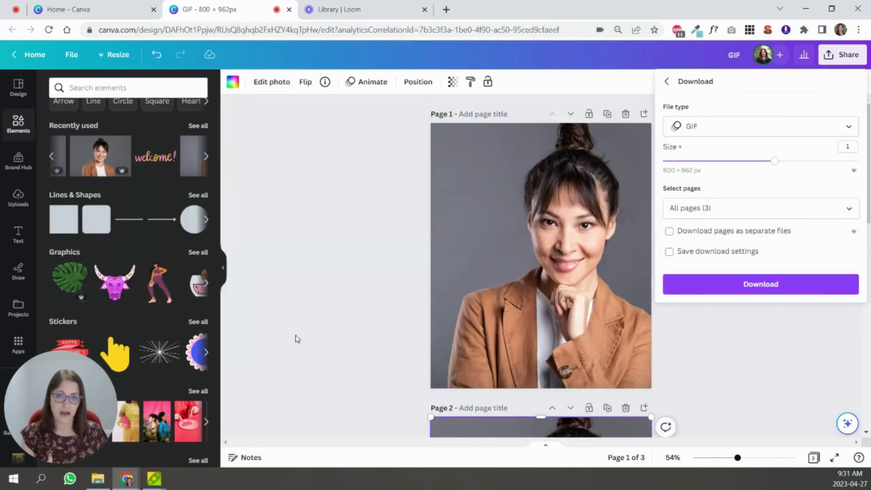
# - Check the Timing setting shows 1.0s applied to all three pages, then close it
pyautogui.click(361, 252)
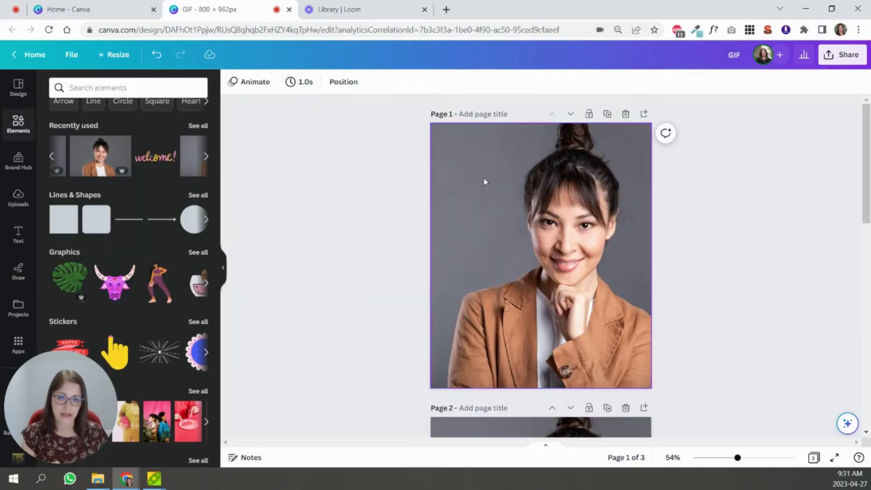
pyautogui.click(438, 141)
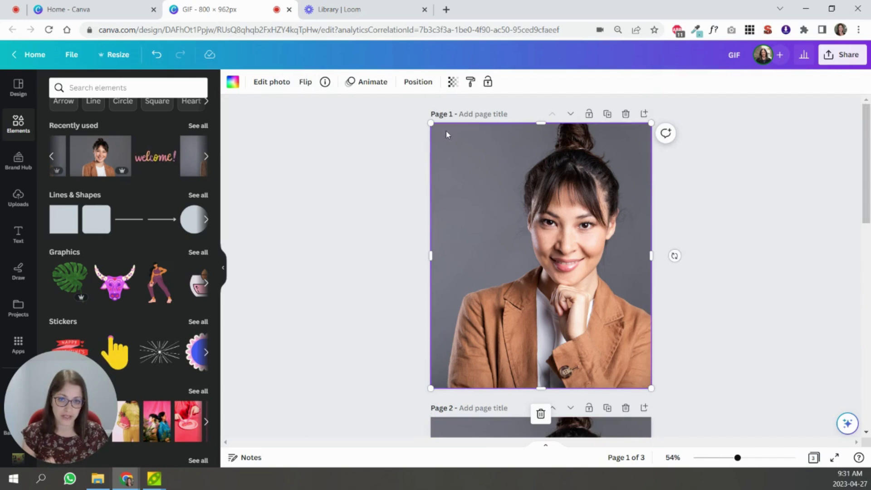
pyautogui.click(295, 98)
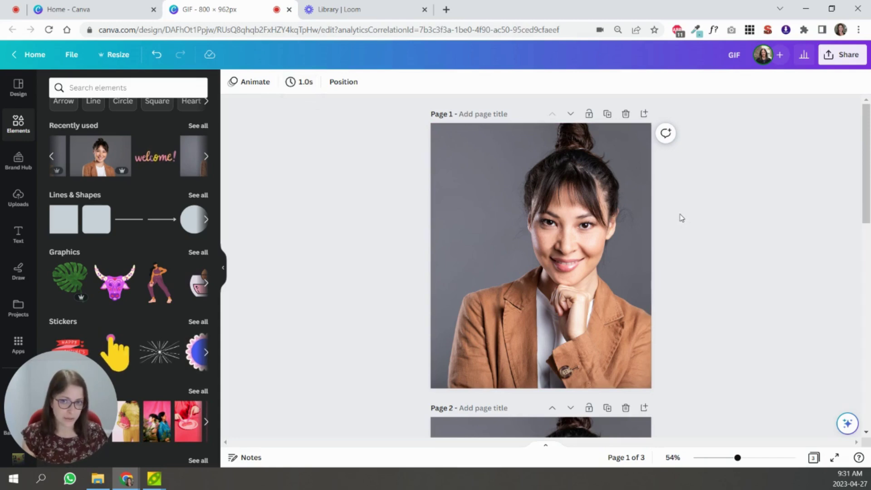
pyautogui.click(438, 153)
pyautogui.click(348, 171)
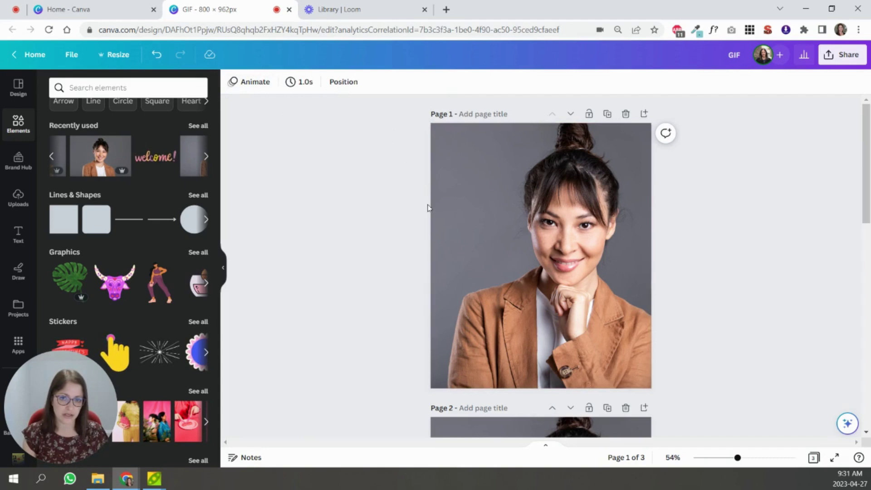
pyautogui.click(299, 82)
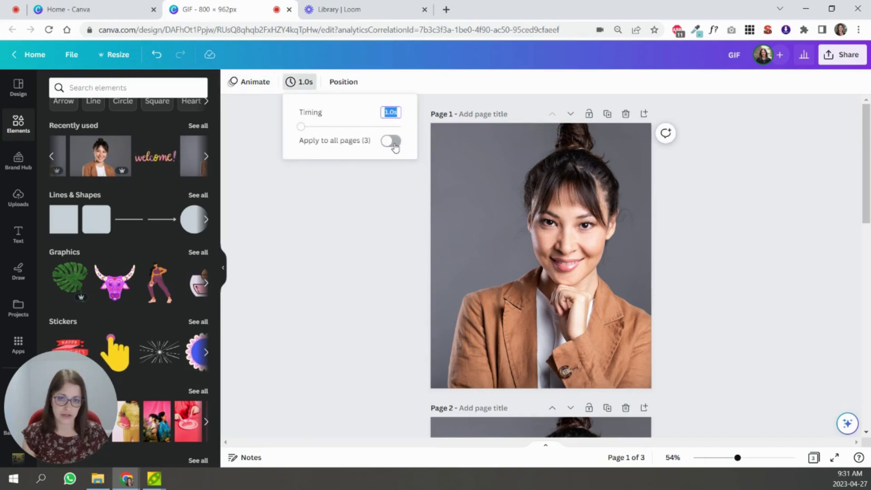
pyautogui.click(390, 311)
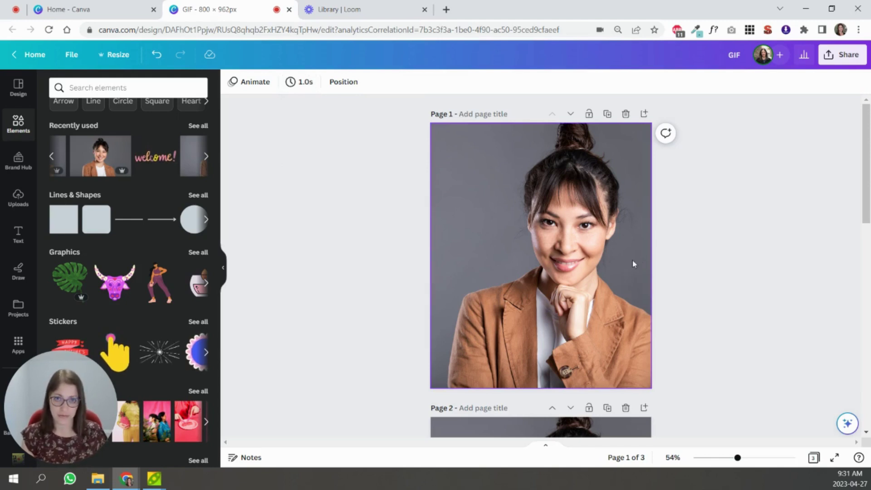
# - Download the three-page design with GIF chosen as the file type
pyautogui.click(842, 65)
pyautogui.click(703, 314)
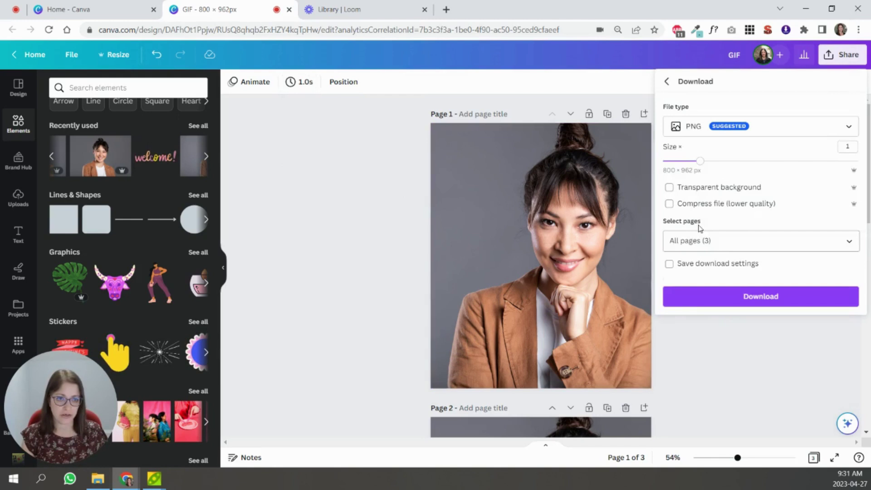
pyautogui.click(694, 132)
pyautogui.click(694, 333)
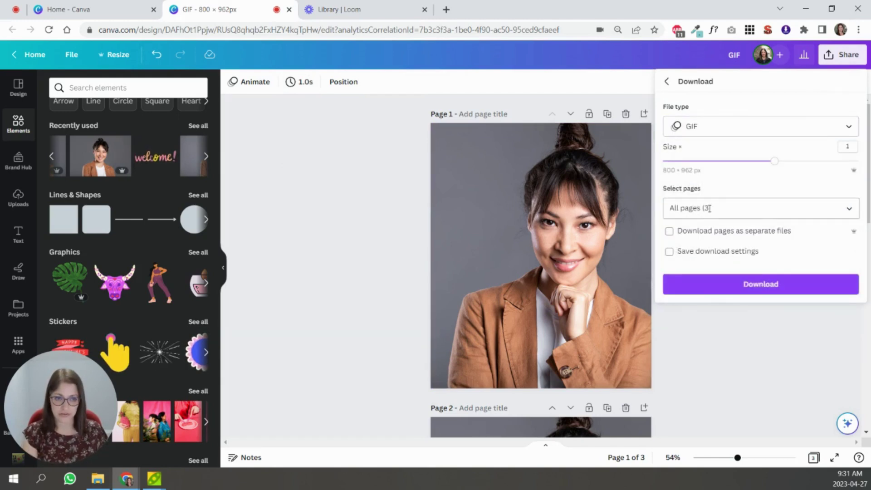
pyautogui.click(745, 290)
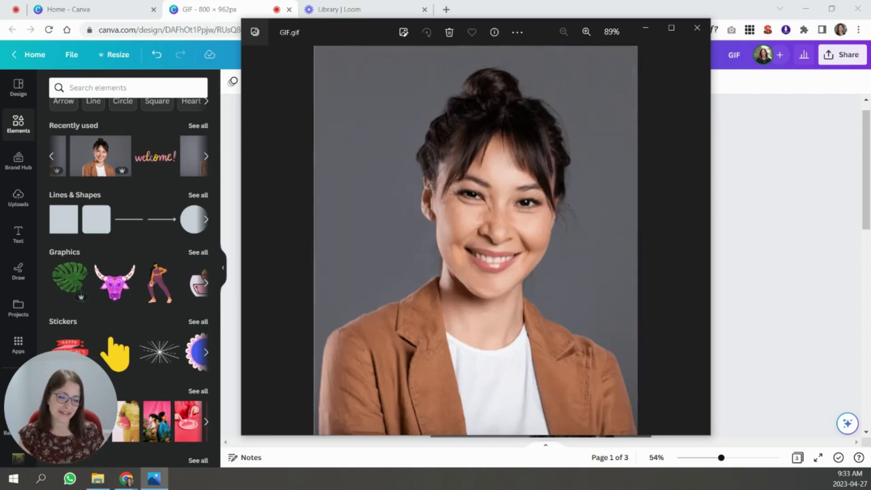
# - Close the GIF preview and remove the Page 1 photo's background with BG Remover
pyautogui.hotkey('alt', 'F4')
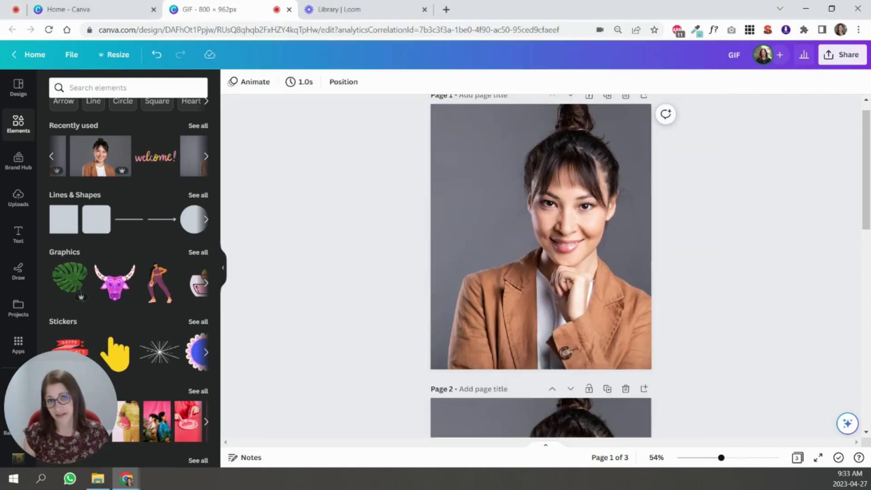
pyautogui.click(483, 202)
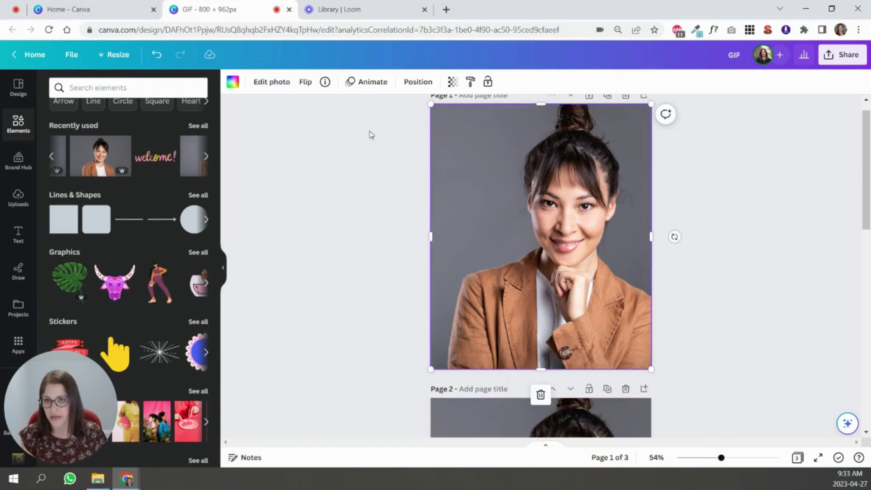
pyautogui.click(270, 83)
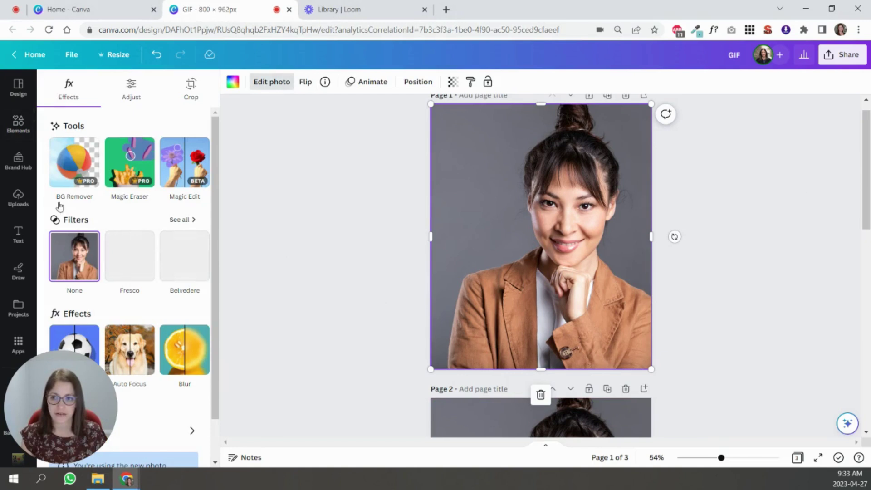
pyautogui.click(68, 163)
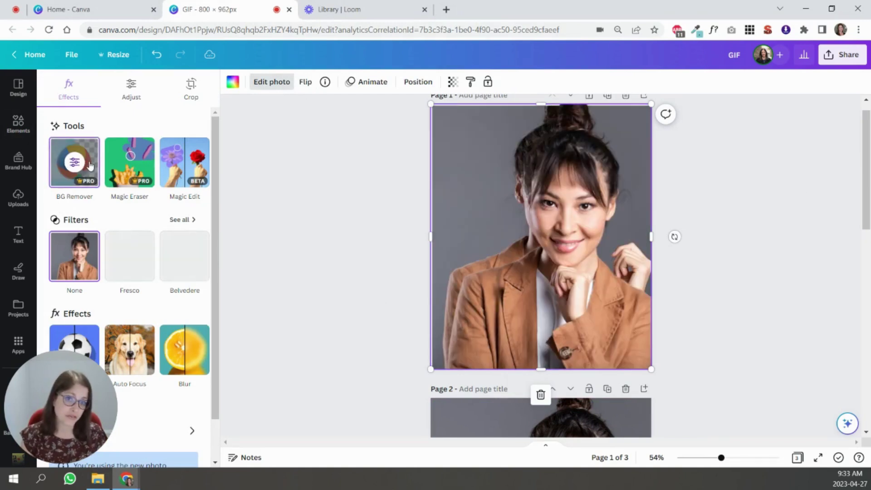
pyautogui.click(705, 237)
pyautogui.click(431, 184)
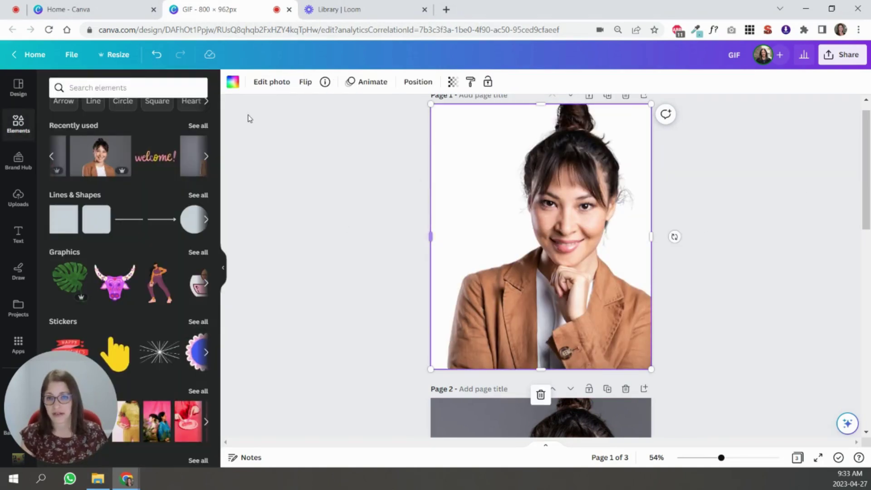
pyautogui.click(232, 82)
# - Apply a purple background colour behind the Page 1 photo
pyautogui.click(167, 391)
pyautogui.click(727, 322)
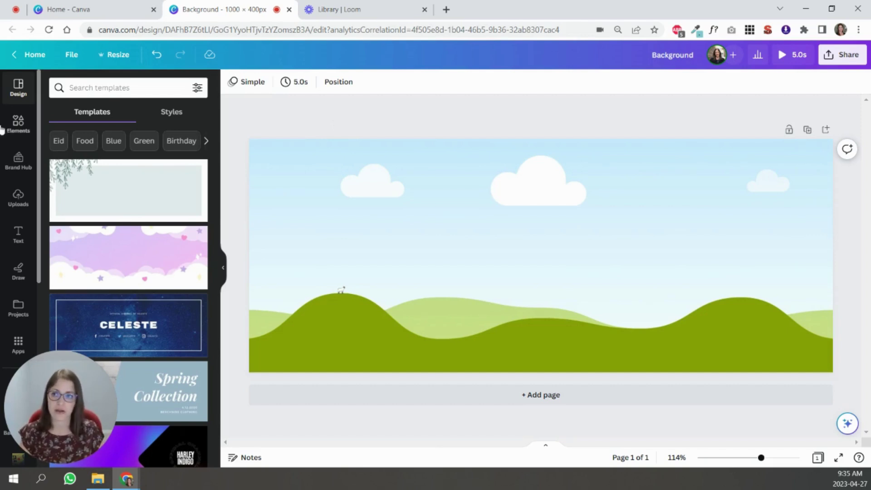
# - Delete the sky-and-hills background image, then undo the deletion
pyautogui.click(281, 171)
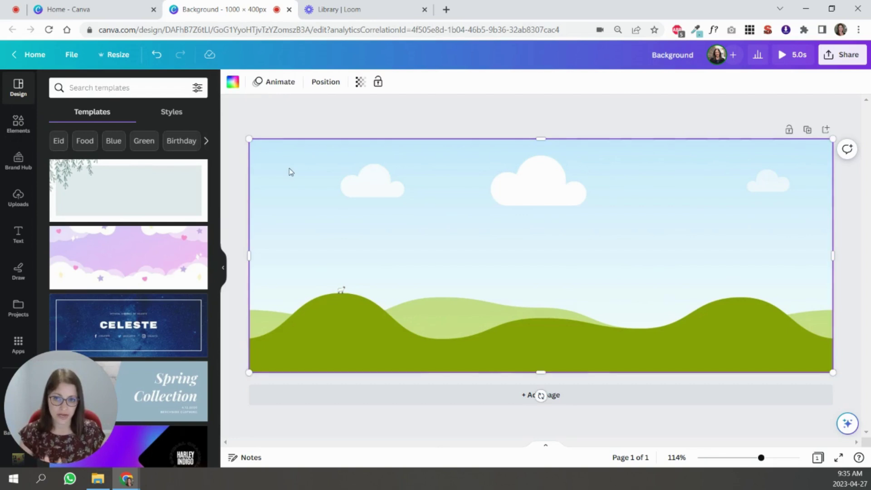
pyautogui.press('Delete')
pyautogui.click(12, 120)
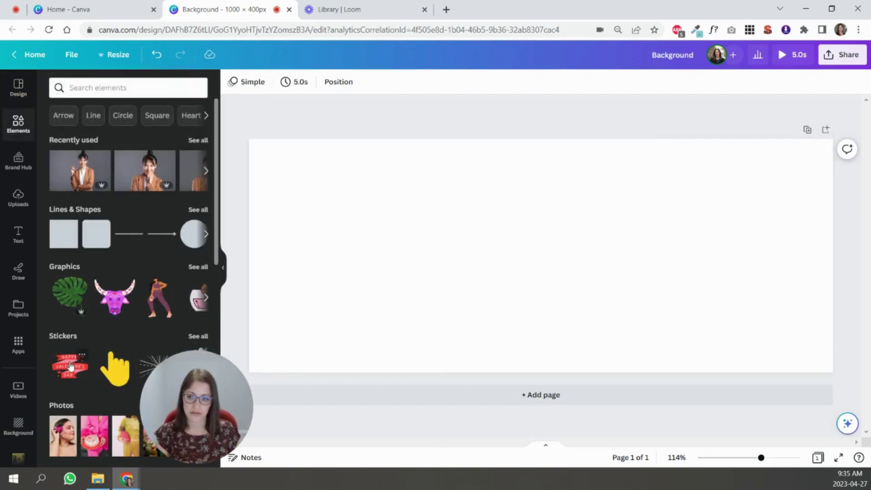
pyautogui.scroll(-10, 73, 381)
pyautogui.hotkey('ctrl', 'z')
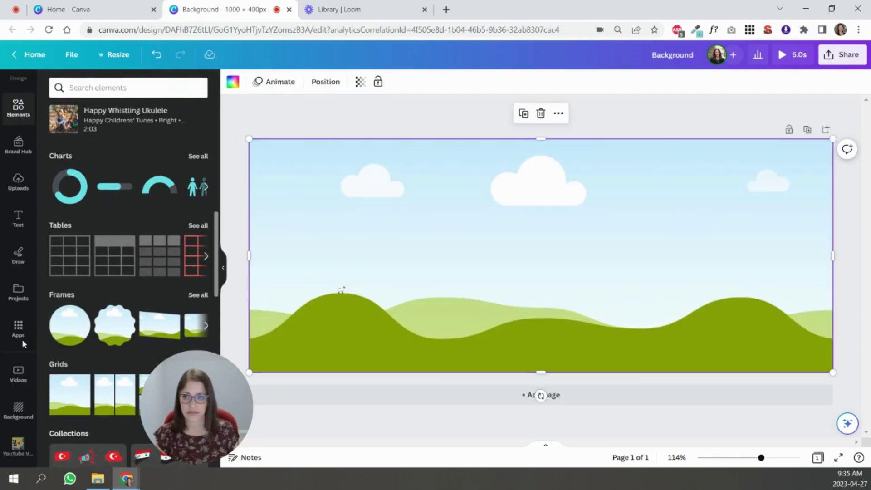
pyautogui.scroll(10, 126, 162)
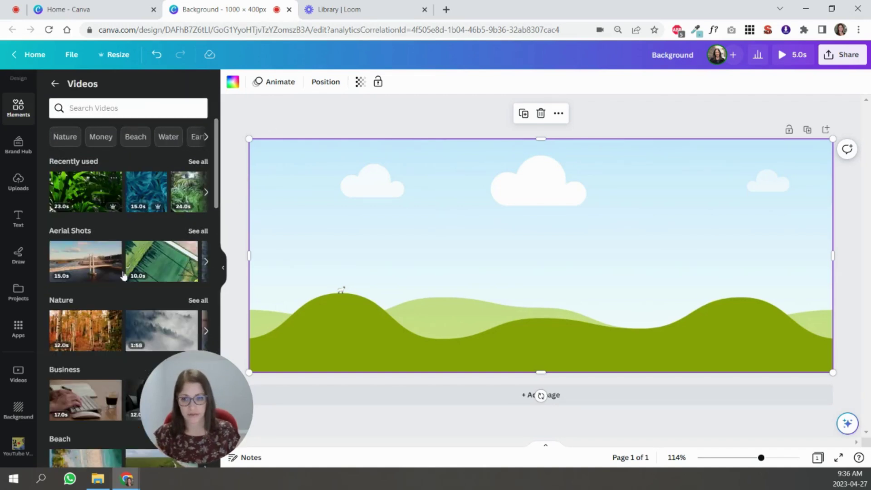
# - Set the recently used leafy video as the page background and reframe it slightly
pyautogui.click(54, 196)
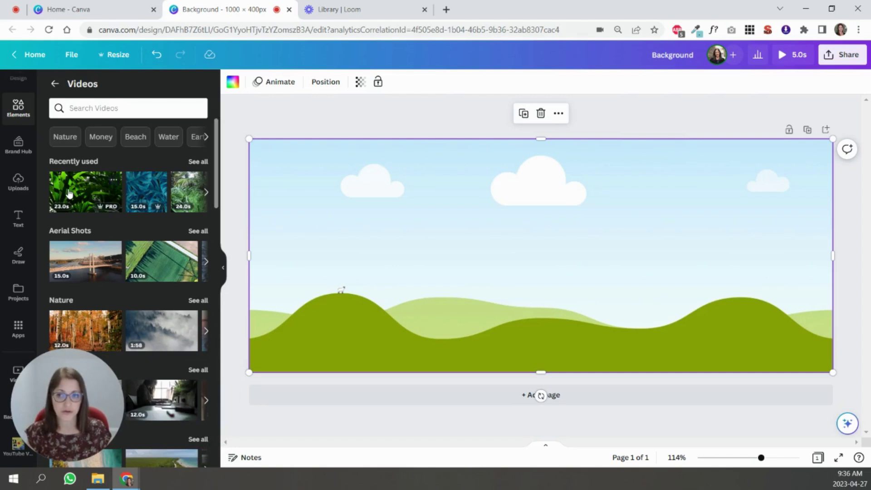
pyautogui.moveTo(705, 263); pyautogui.dragTo(566, 252)
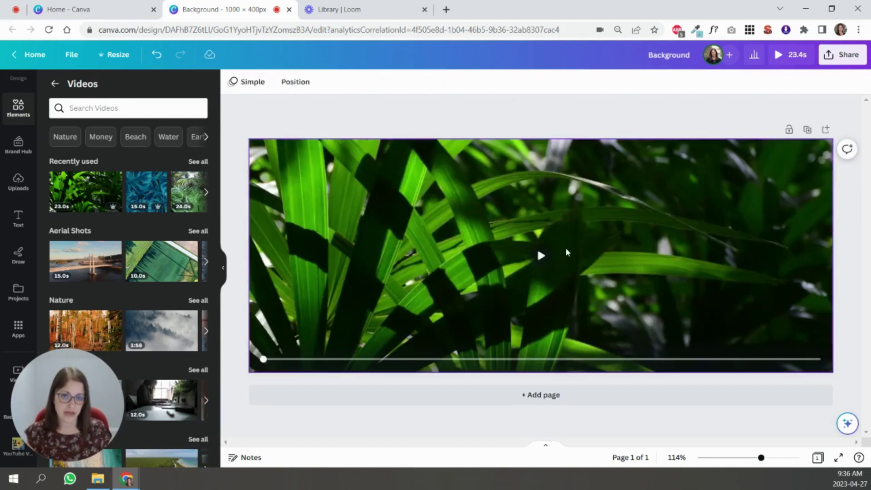
pyautogui.doubleClick(423, 232)
pyautogui.moveTo(406, 232)
pyautogui.mouseDown()
pyautogui.moveTo(414, 277)
pyautogui.moveTo(415, 224)
pyautogui.mouseUp()
pyautogui.press('Return')
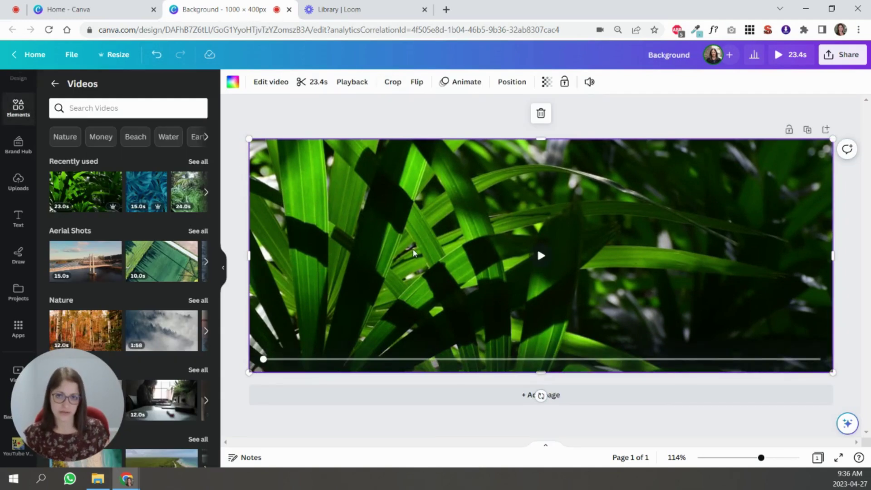
pyautogui.click(374, 127)
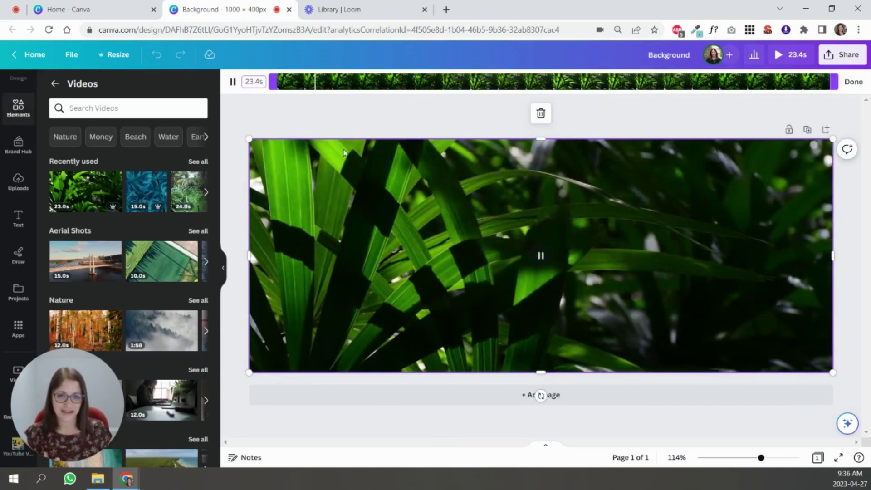
pyautogui.click(323, 243)
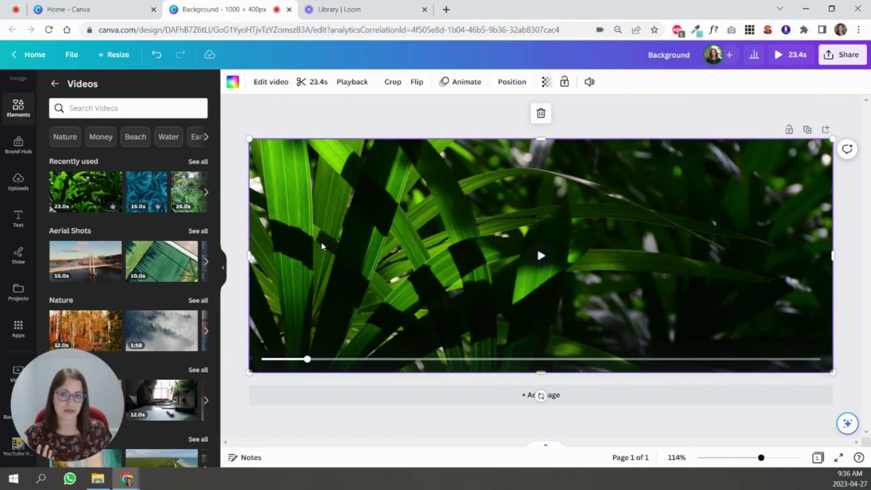
# - Trim the leafy video from its end so it lasts 2.5s
pyautogui.click(312, 82)
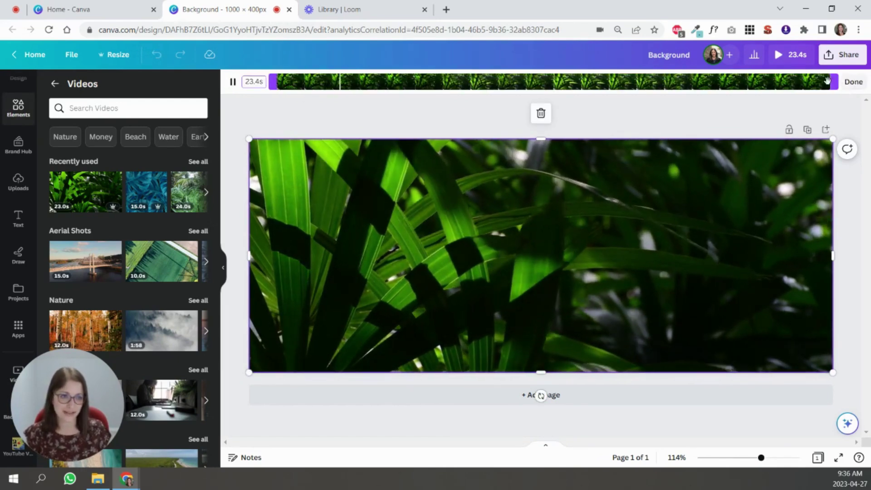
pyautogui.moveTo(834, 80); pyautogui.dragTo(342, 96)
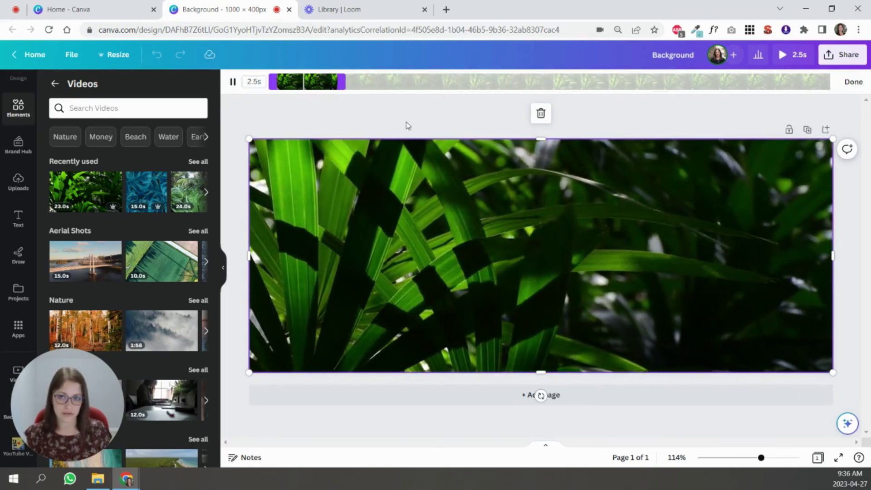
pyautogui.click(407, 126)
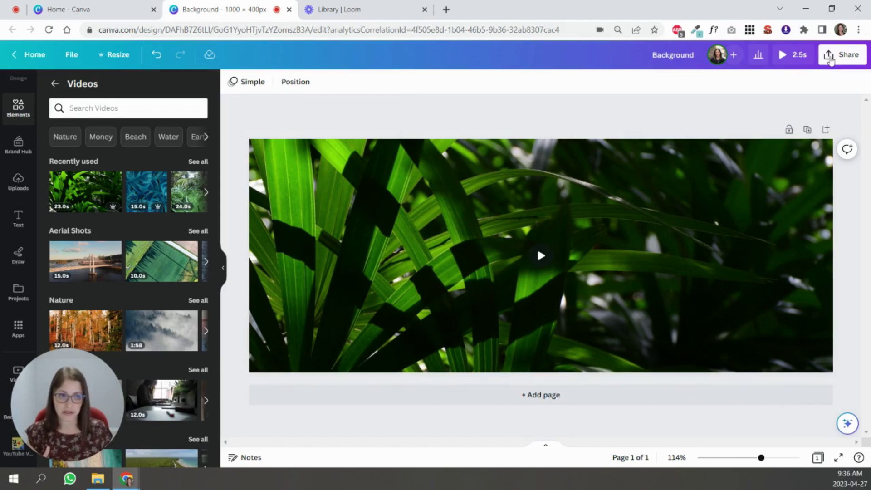
# - Set the download file type to GIF and scale the size down toward 400 × 160 px
pyautogui.click(830, 61)
pyautogui.click(680, 313)
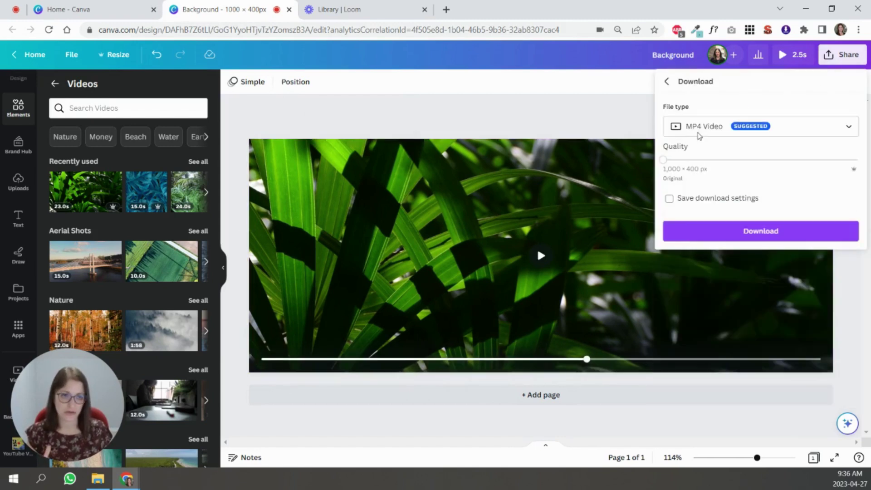
pyautogui.click(699, 133)
pyautogui.click(702, 333)
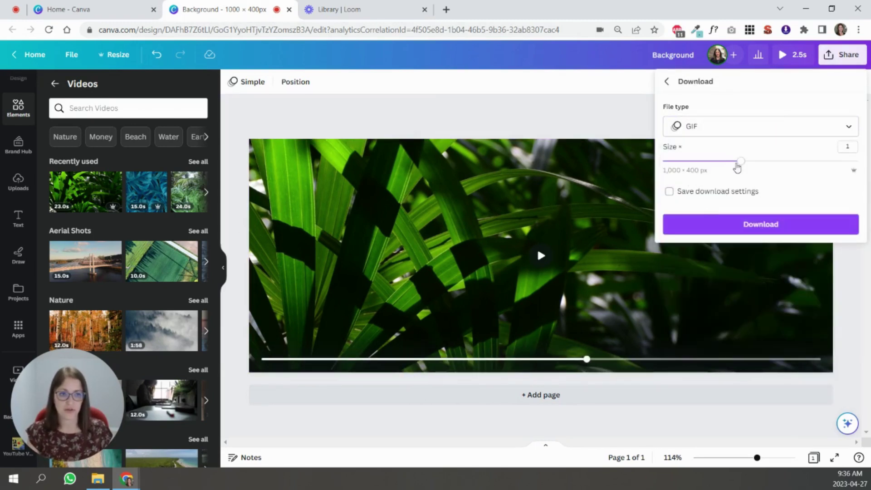
pyautogui.moveTo(737, 168); pyautogui.dragTo(695, 163)
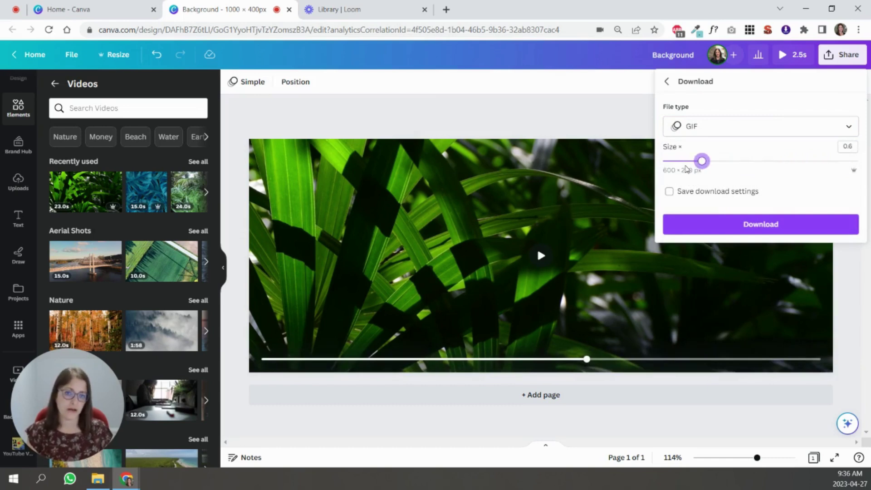